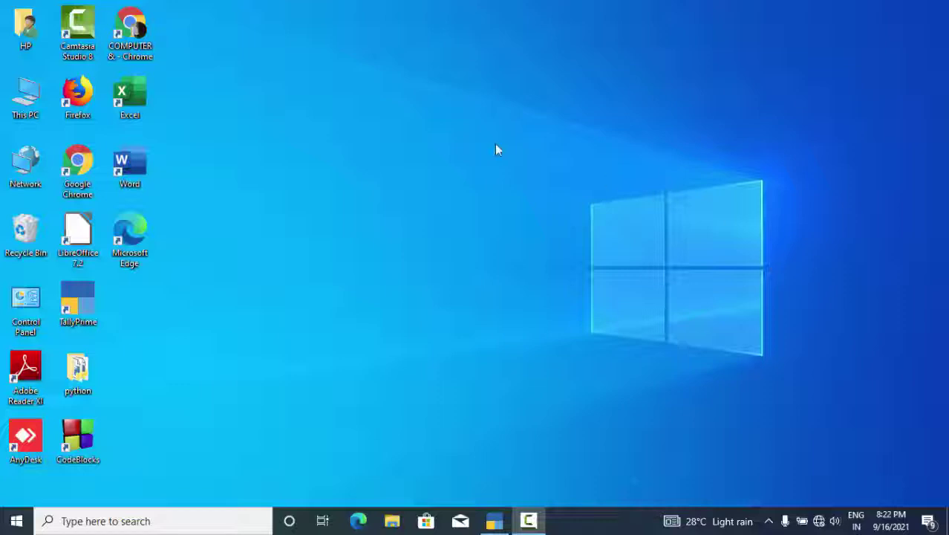
# Step: Refresh the Windows desktop three times, then restore the TallyPrime window
pyautogui.rightClick(438, 97)
pyautogui.click(471, 137)
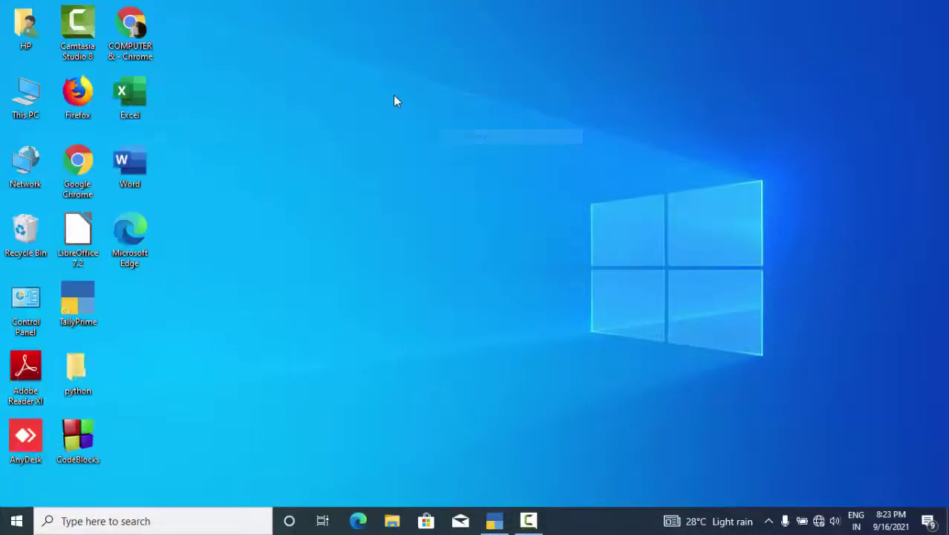
pyautogui.rightClick(394, 95)
pyautogui.click(431, 136)
pyautogui.rightClick(327, 90)
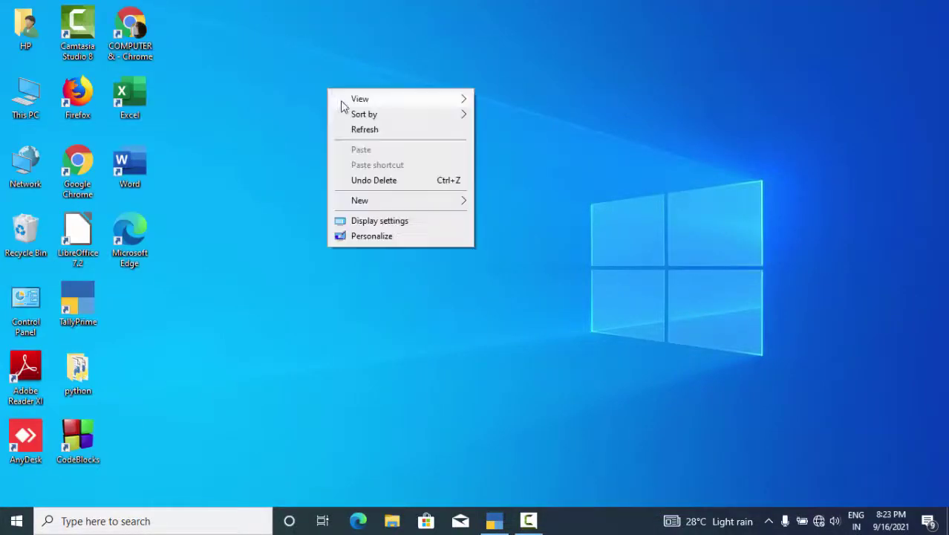
pyautogui.click(358, 130)
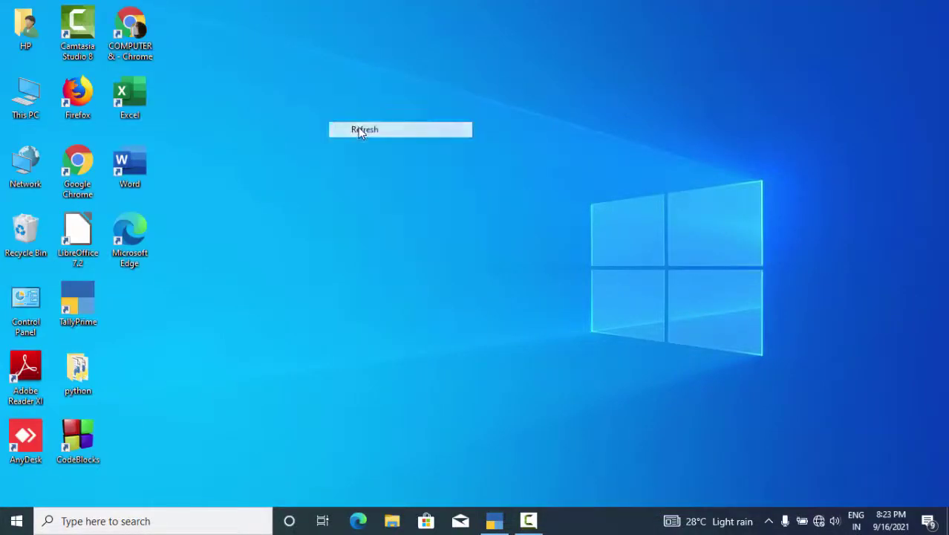
pyautogui.click(496, 518)
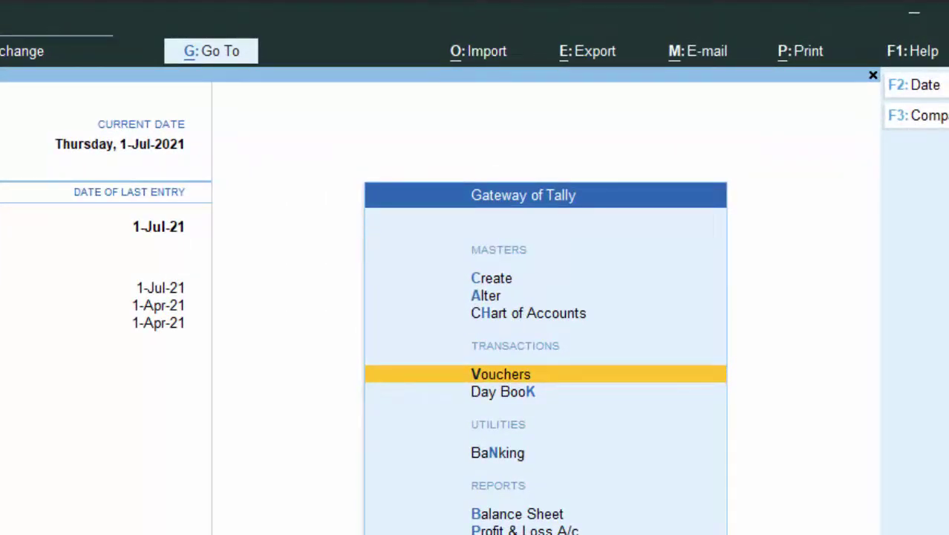
# Step: Open the Day Book via Display More Reports, showing the 1-Jul-21 purchase vouchers
pyautogui.press('d')
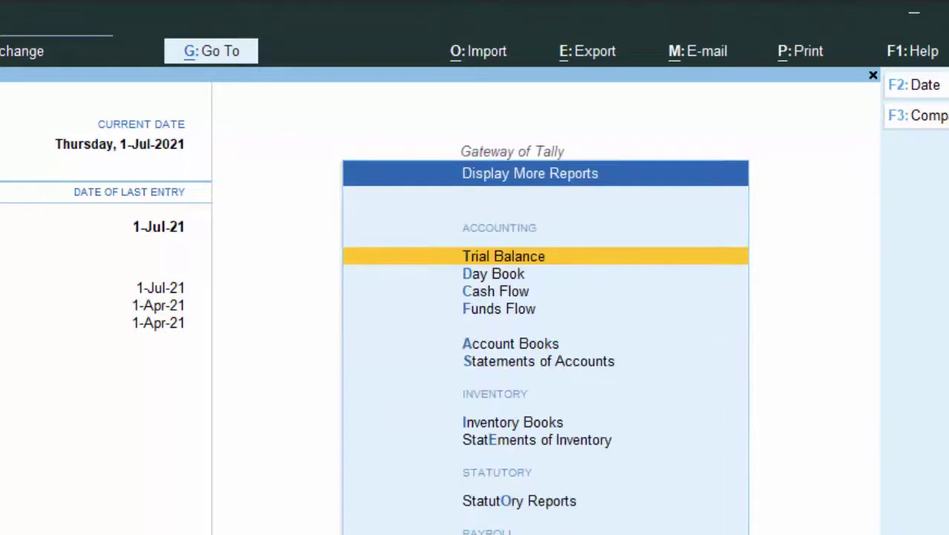
pyautogui.press('d')
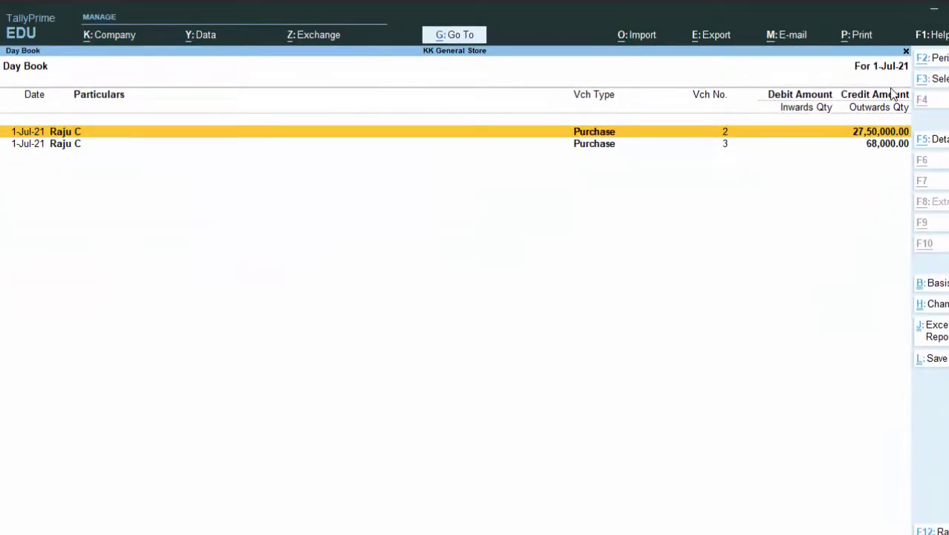
# Step: Set the Day Book period to 1-4-2021 through 31-3-22, then exit to Gateway of Tally
pyautogui.press('F2')
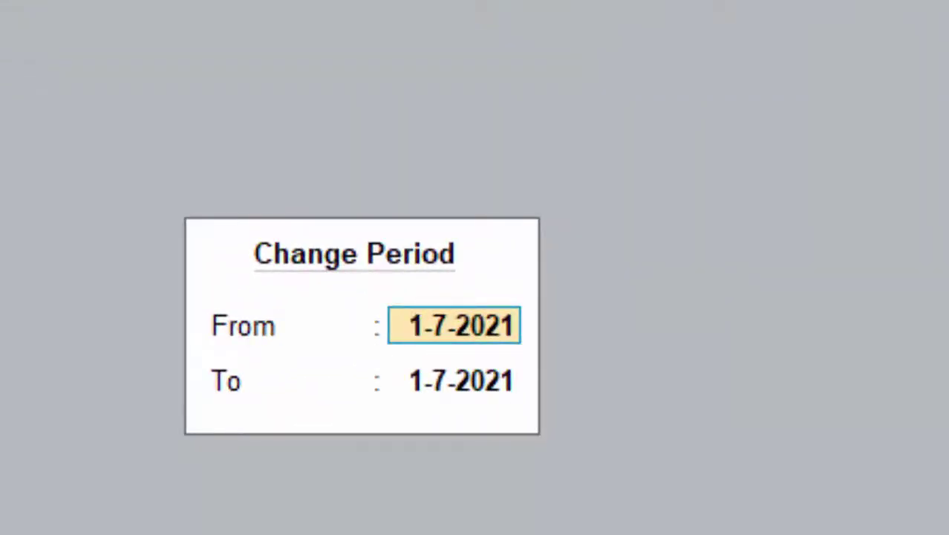
pyautogui.write('1-4')
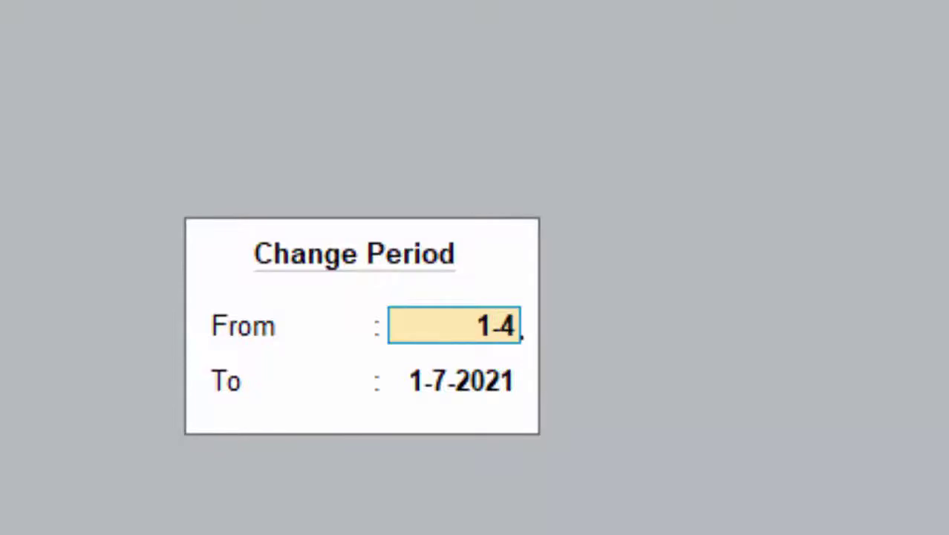
pyautogui.write('0')
pyautogui.press('BackSpace')
pyautogui.write('-')
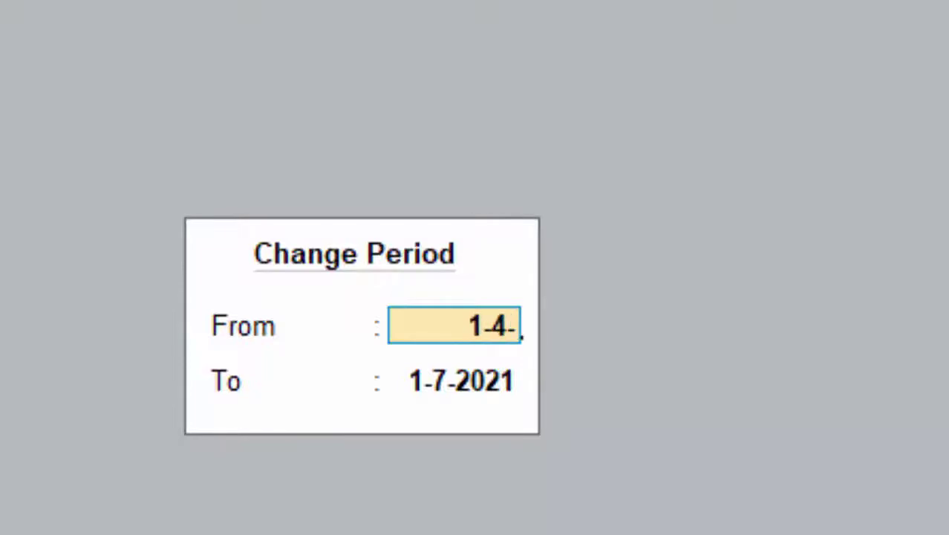
pyautogui.write('2021')
pyautogui.press('Return')
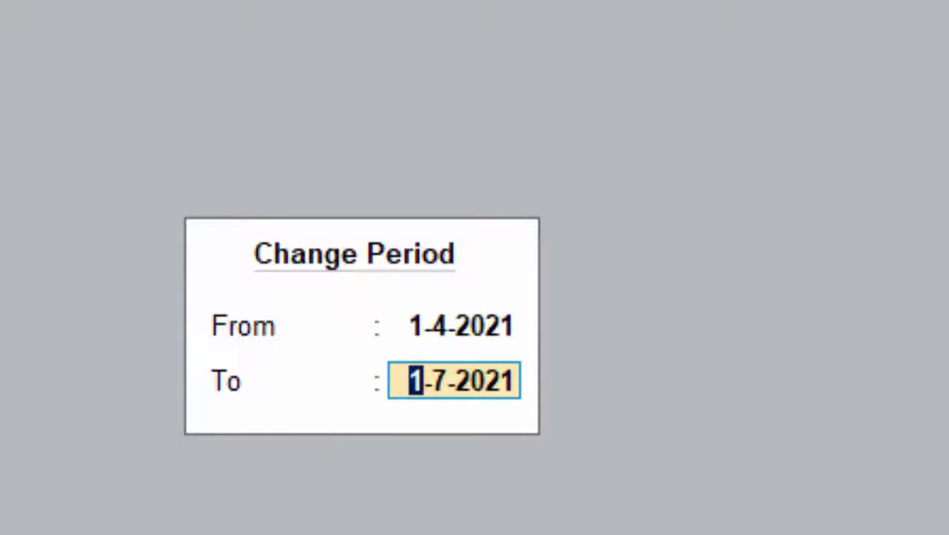
pyautogui.write('31')
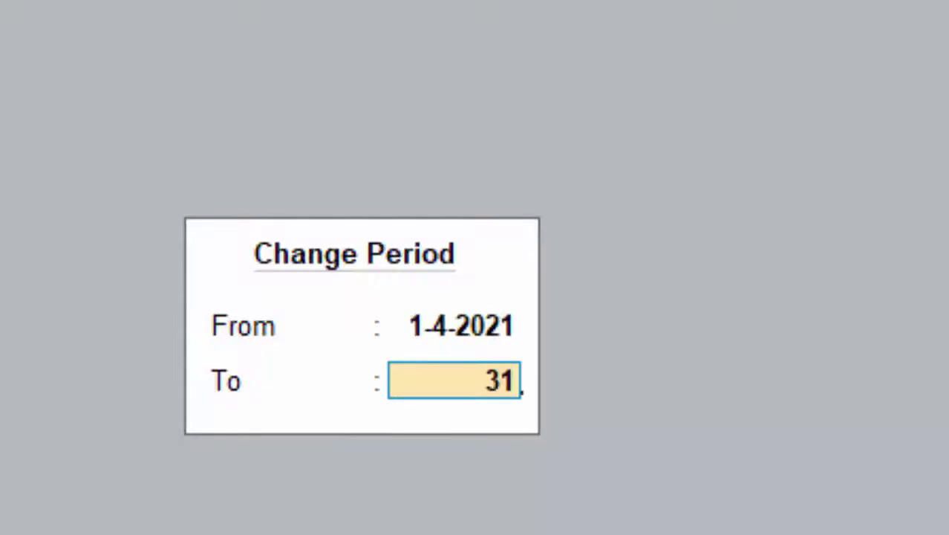
pyautogui.write('-3')
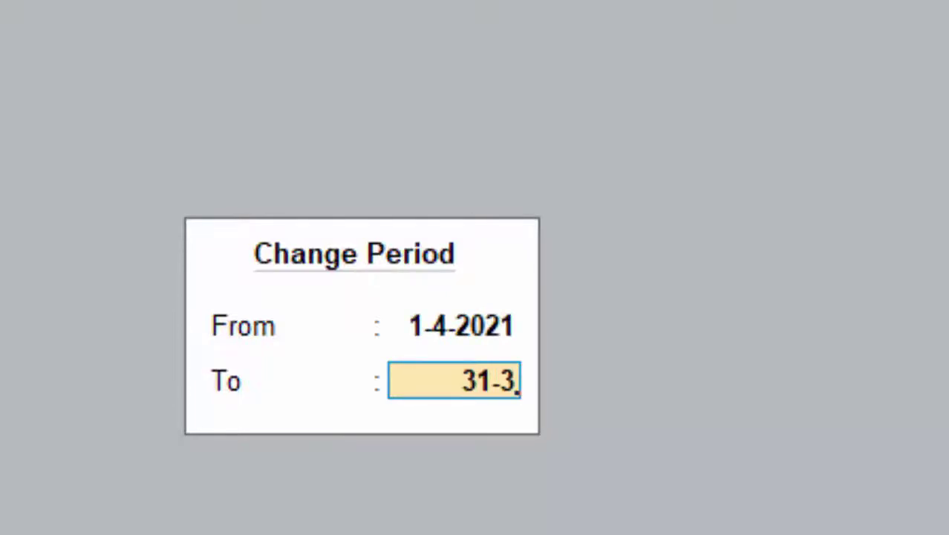
pyautogui.write('-')
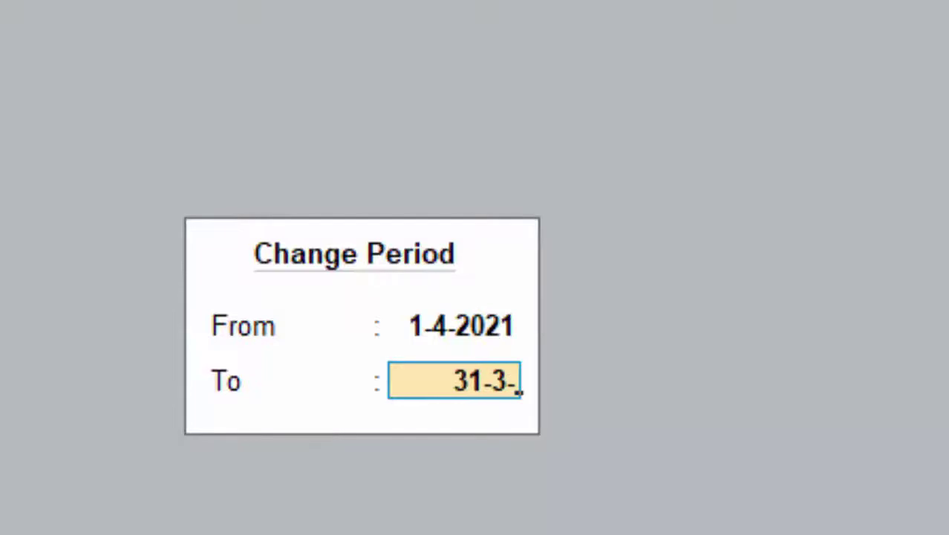
pyautogui.write('22')
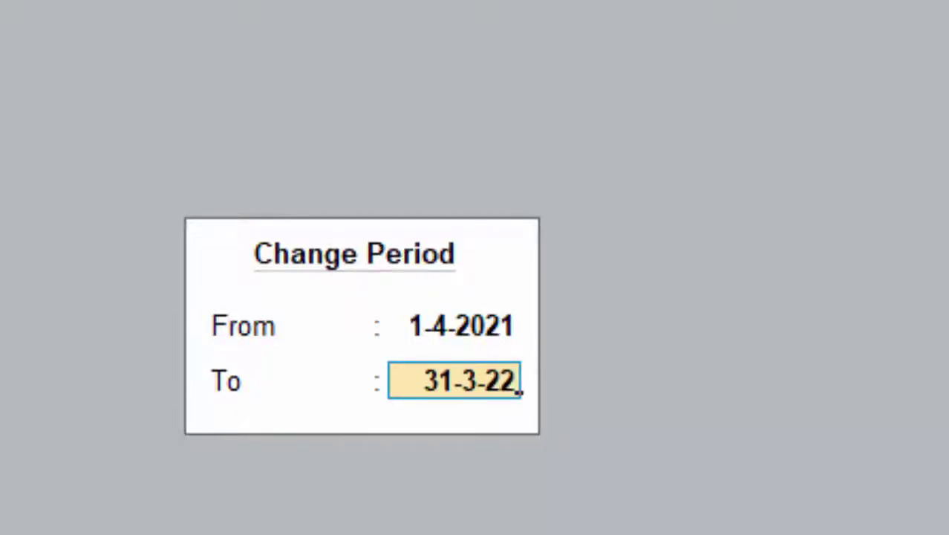
pyautogui.press('Return')
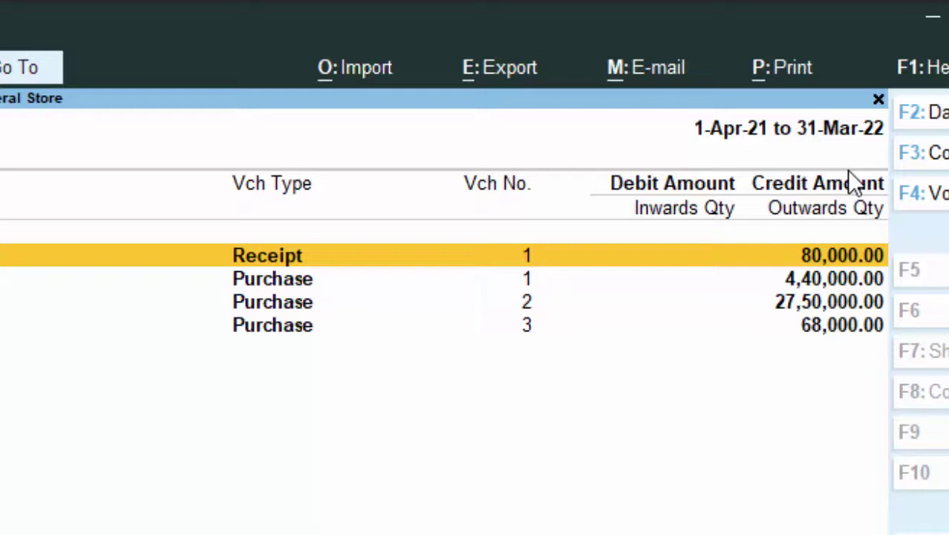
pyautogui.press('Escape')
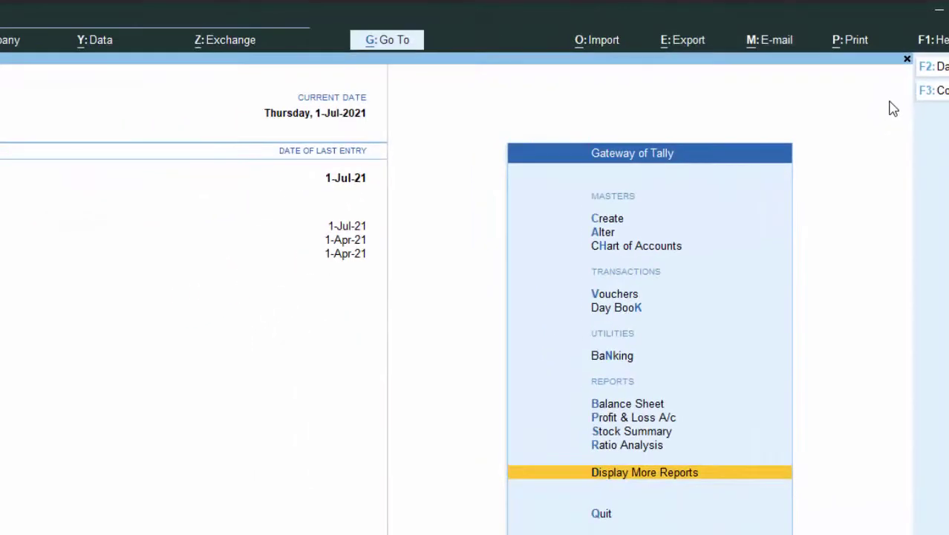
# Step: Start a new Sales voucher and begin creating its party ledger with Alt+C
pyautogui.press('v')
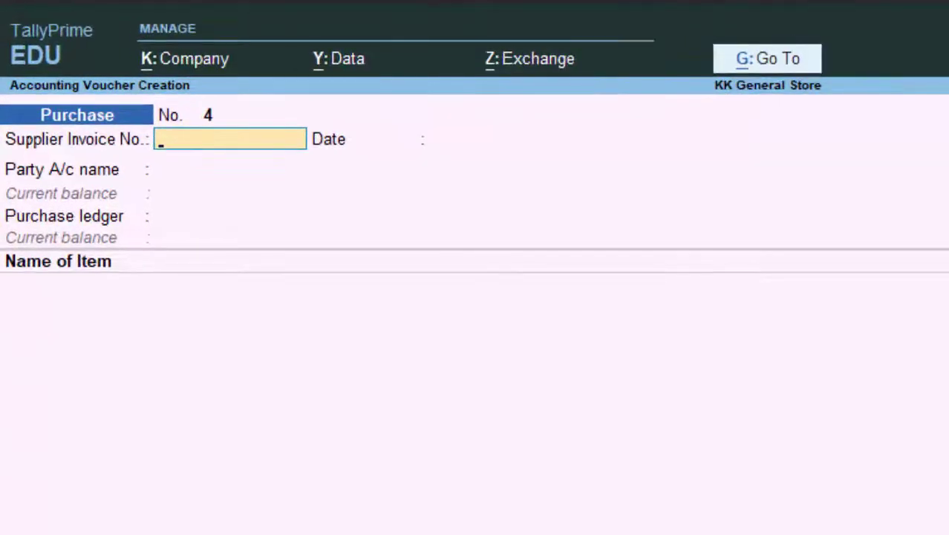
pyautogui.press('F8')
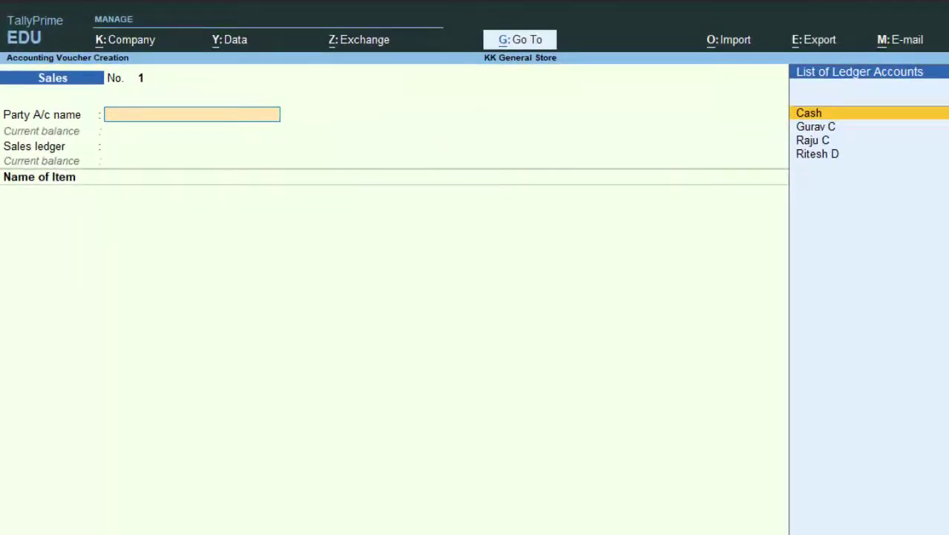
pyautogui.hotkey('alt', 'c')
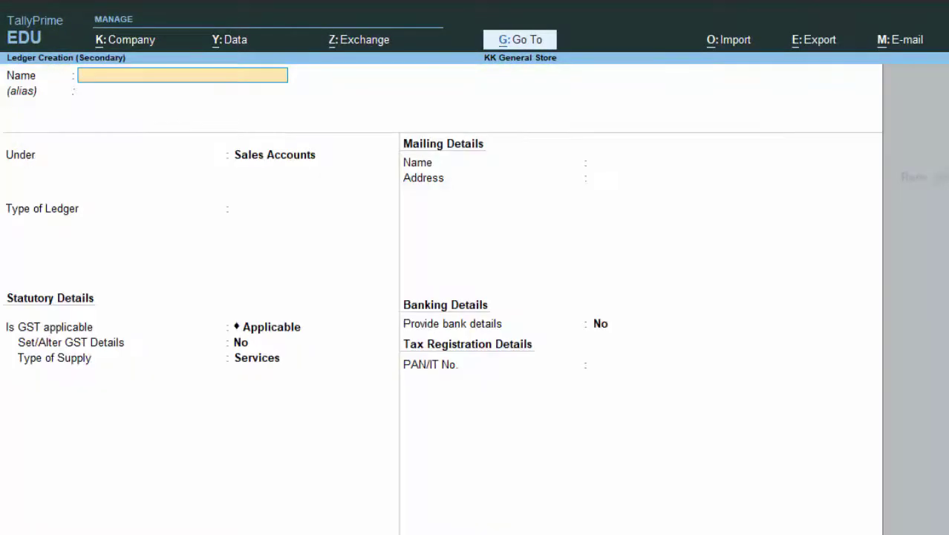
# Step: Create and save the party ledger 'PP D' under Sundry Debtors
pyautogui.write('L')
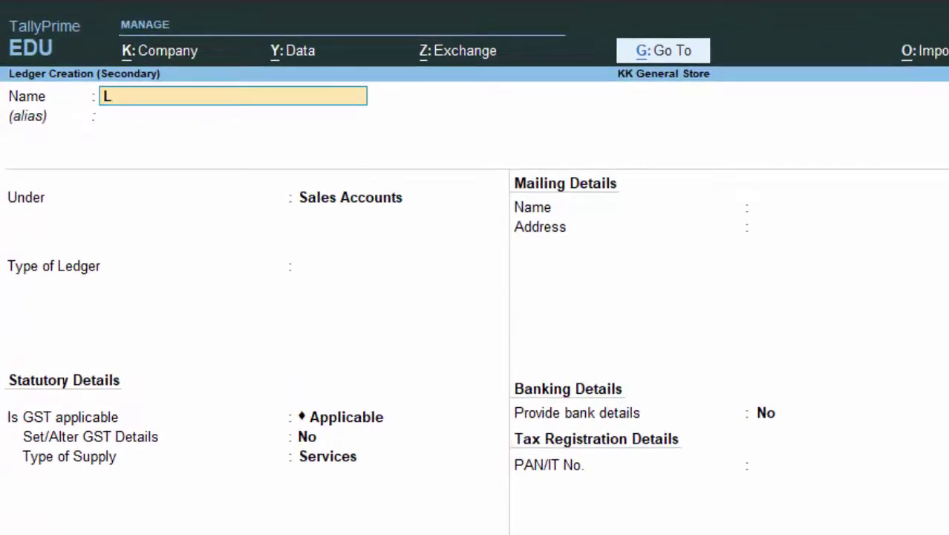
pyautogui.press('BackSpace')
pyautogui.write('PP D')
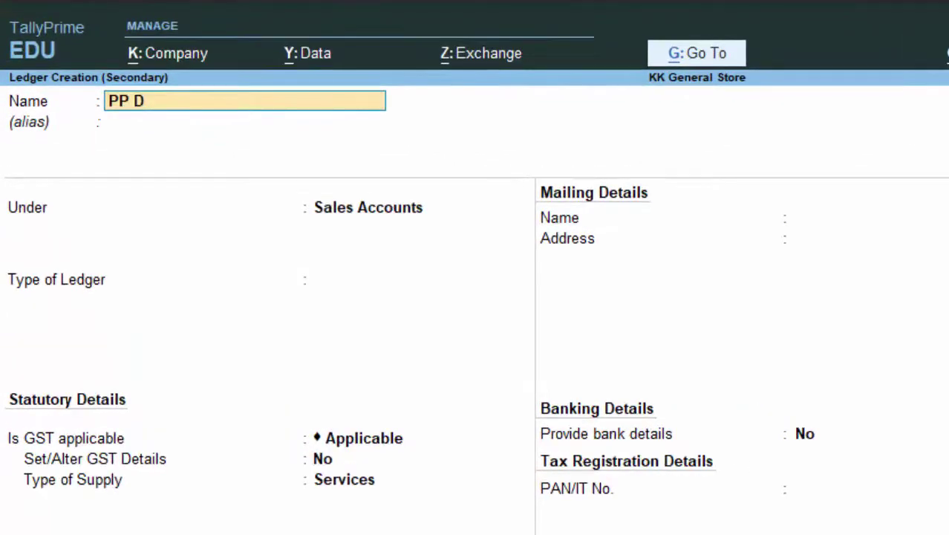
pyautogui.press('Return')
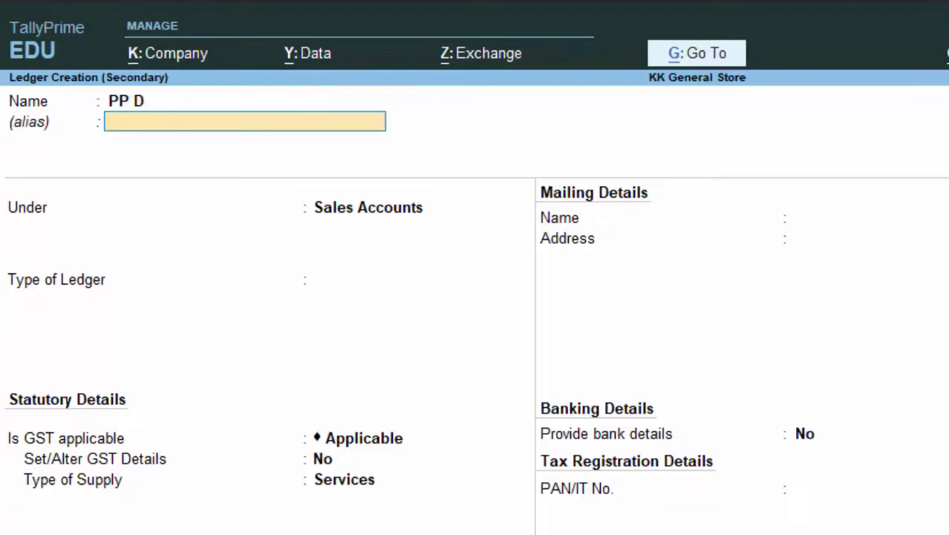
pyautogui.press('Return')
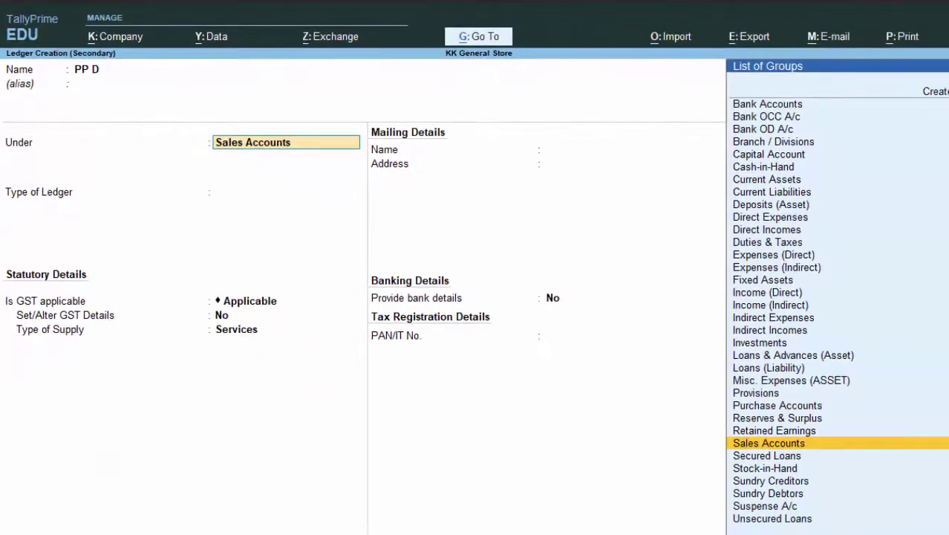
pyautogui.write('s')
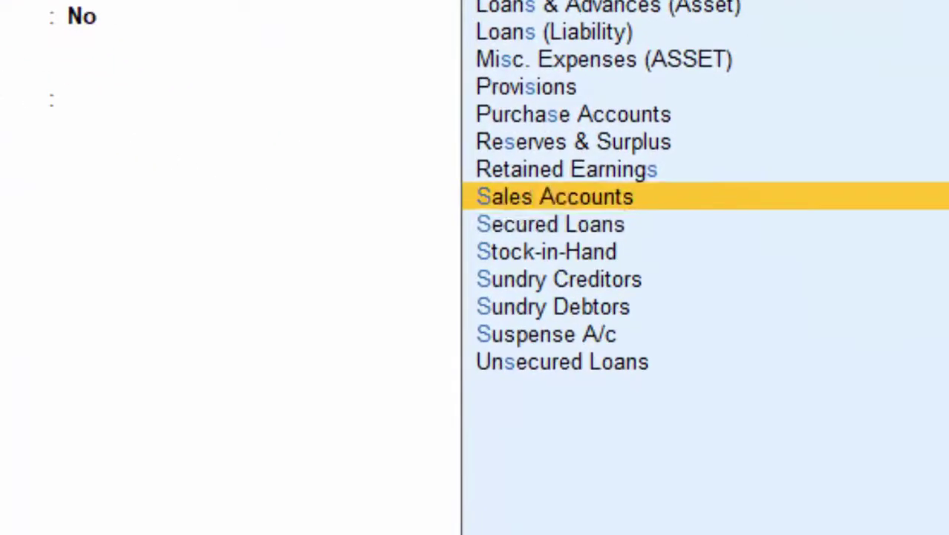
pyautogui.press('Down')
pyautogui.press('Down')
pyautogui.press('Down')
pyautogui.press('Down')
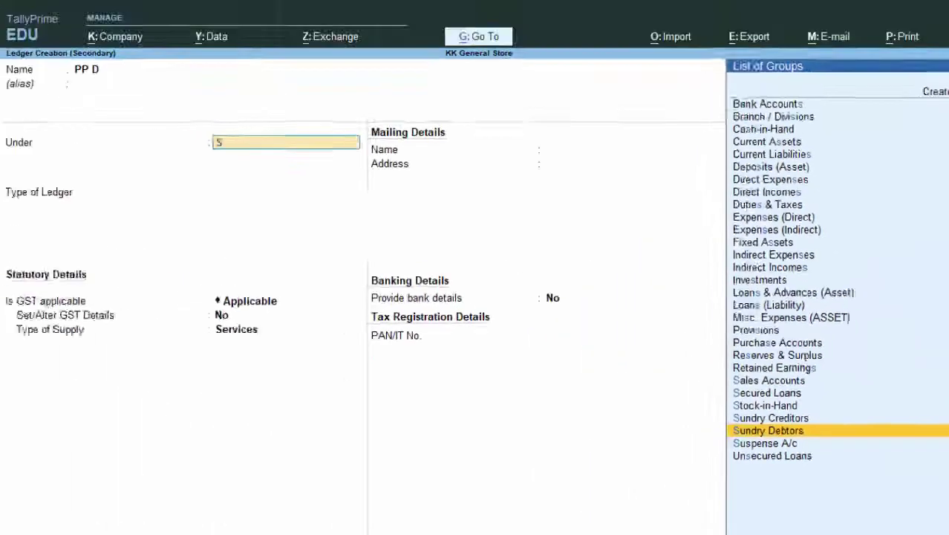
pyautogui.press('Return')
pyautogui.press('Return')
pyautogui.press('Return')
pyautogui.press('Return')
pyautogui.press('Return')
pyautogui.press('Return')
pyautogui.press('Return')
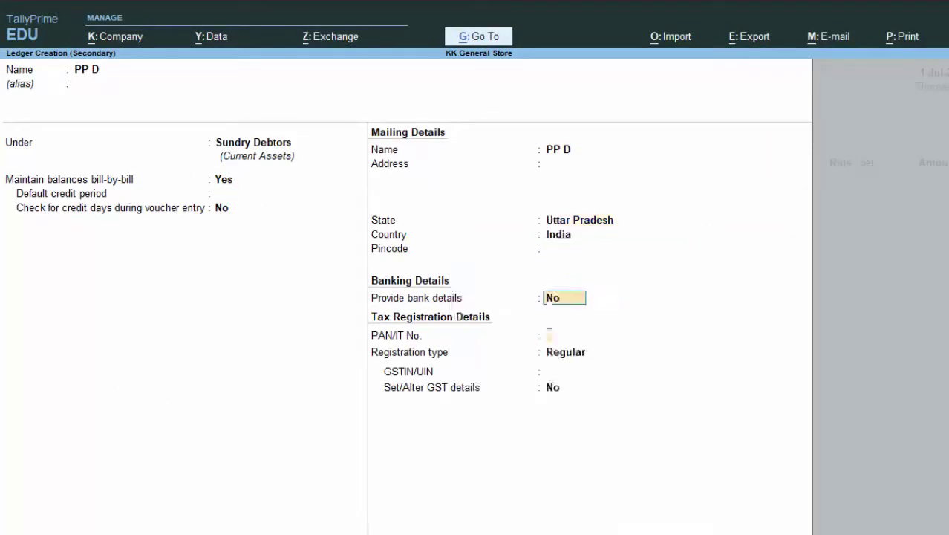
pyautogui.press('Return')
pyautogui.press('Return')
pyautogui.press('Return')
pyautogui.press('Return')
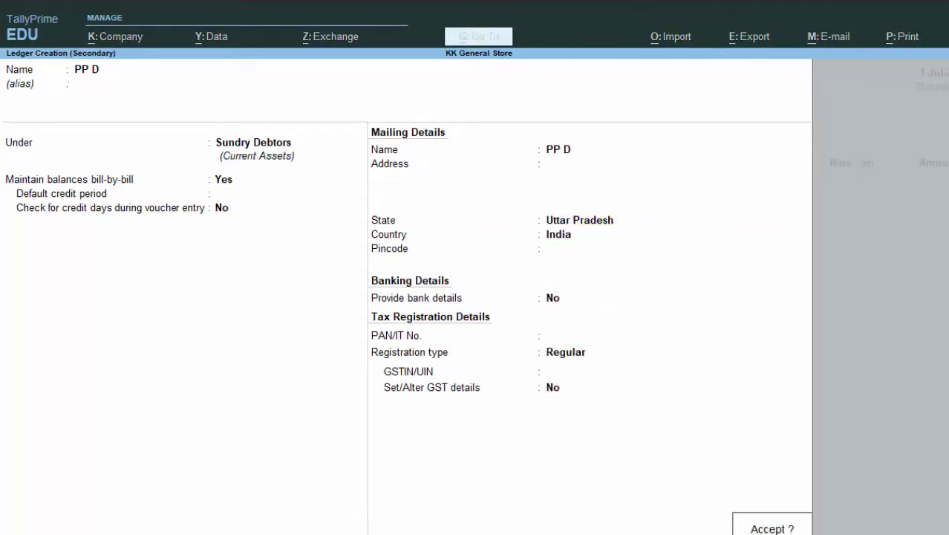
pyautogui.press('Return')
pyautogui.press('Return')
pyautogui.press('Return')
pyautogui.press('Return')
pyautogui.press('Return')
pyautogui.press('Return')
pyautogui.press('Return')
pyautogui.press('Return')
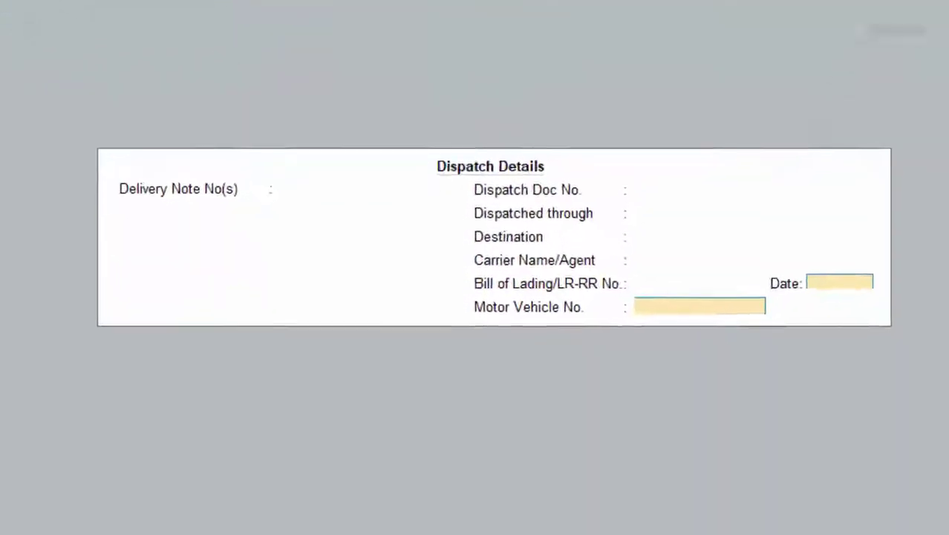
# Step: Accept party details and add Hard Disk, 10 Nos at 7,000, totalling 70,000.00
pyautogui.press('Return')
pyautogui.press('Return')
pyautogui.press('Return')
pyautogui.press('Return')
pyautogui.press('Return')
pyautogui.press('Return')
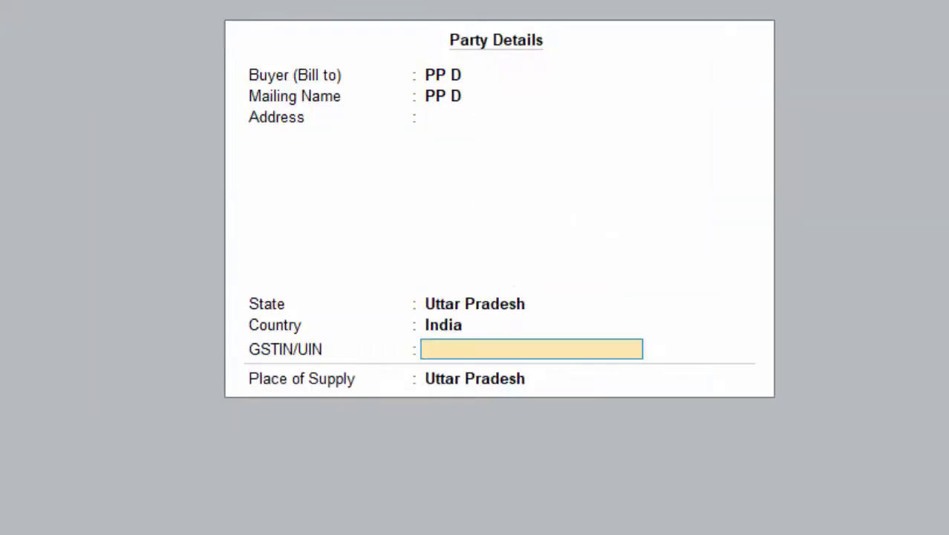
pyautogui.press('Return')
pyautogui.press('Return')
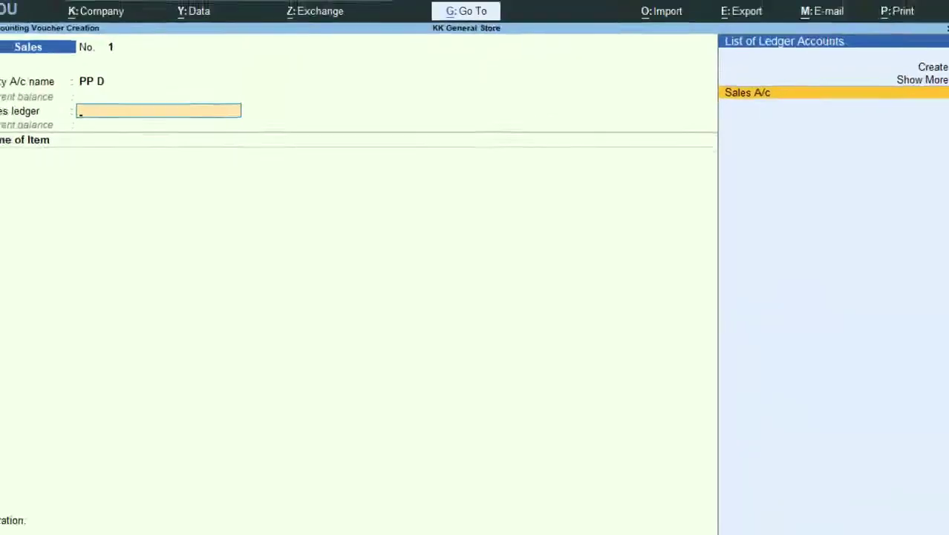
pyautogui.press('Return')
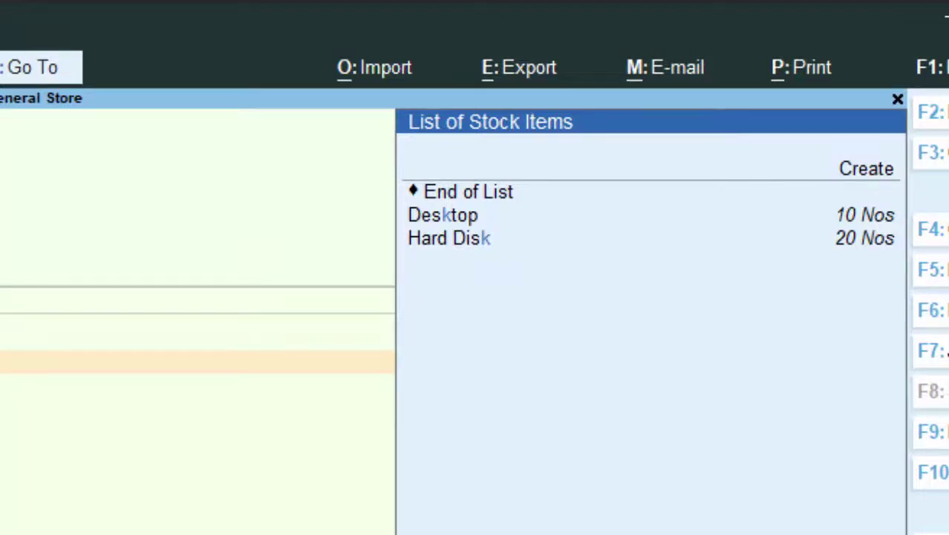
pyautogui.click(449, 238)
pyautogui.press('Return')
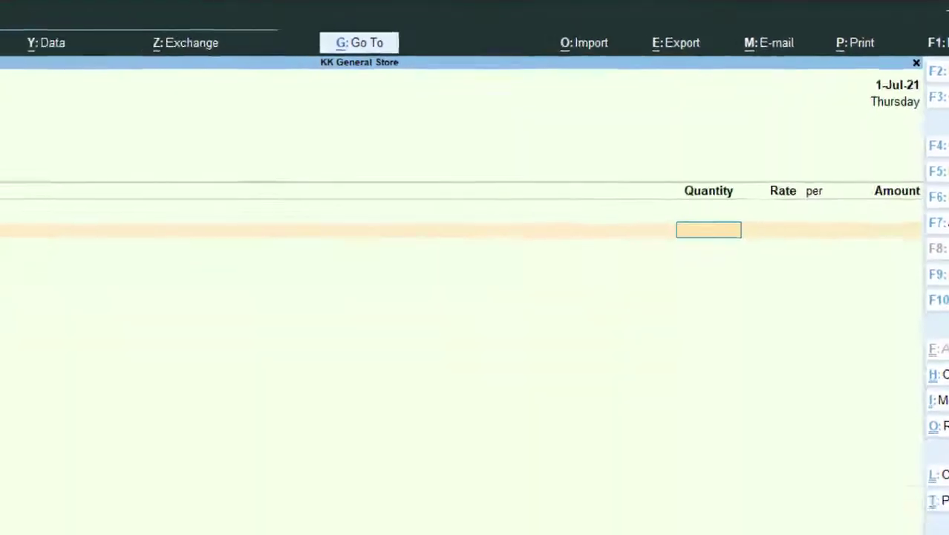
pyautogui.write('10')
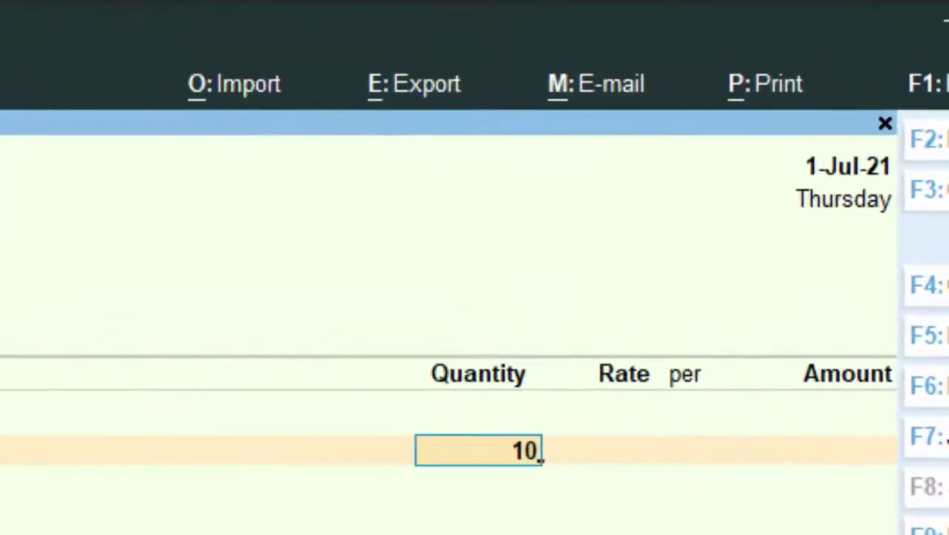
pyautogui.press('Return')
pyautogui.write('7')
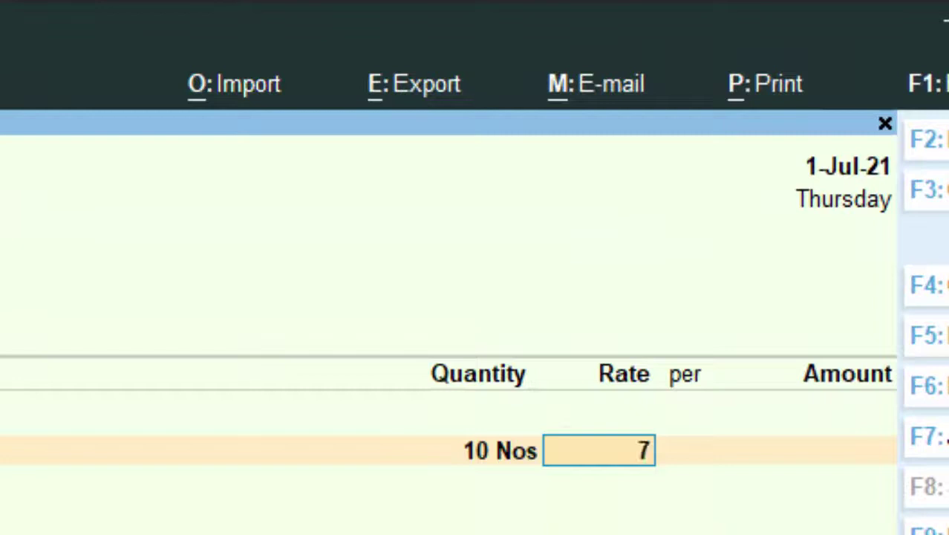
pyautogui.write(',000')
pyautogui.press('Return')
pyautogui.press('Return')
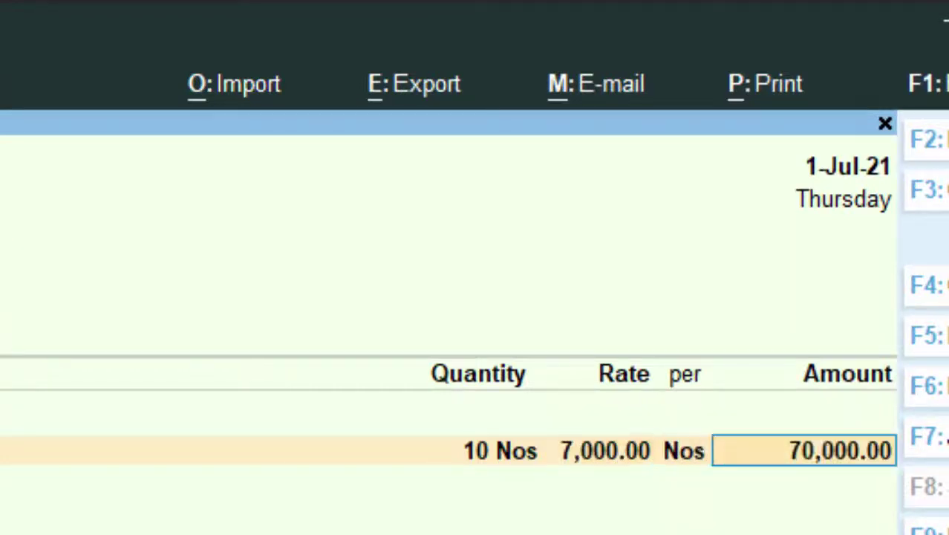
pyautogui.press('Return')
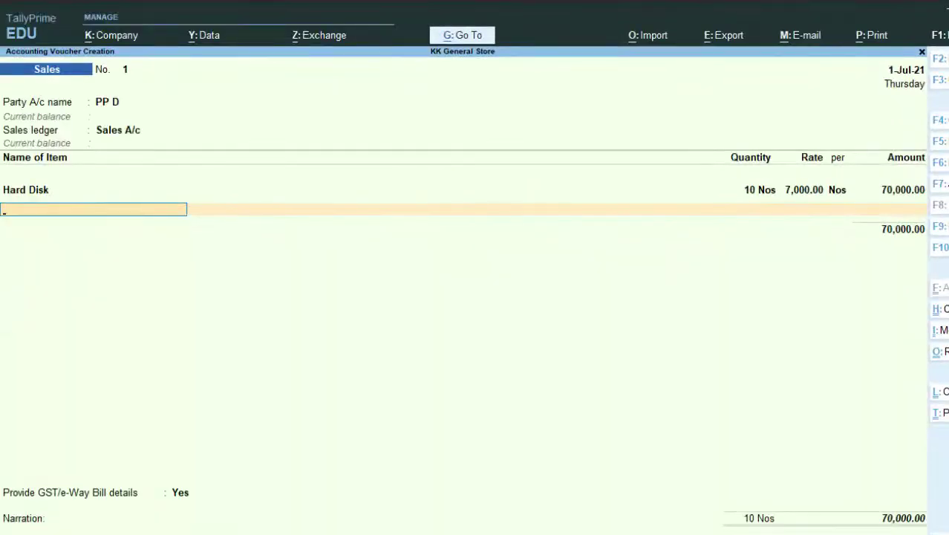
# Step: Save the PP D sales voucher with GST/e-Way Bill details set to No
pyautogui.press('Return')
pyautogui.press('Return')
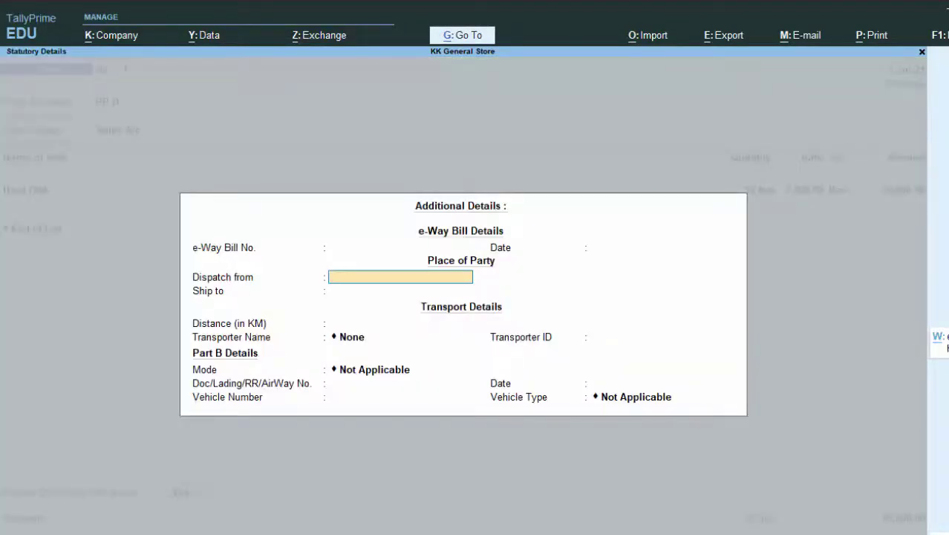
pyautogui.press('Escape')
pyautogui.press('n')
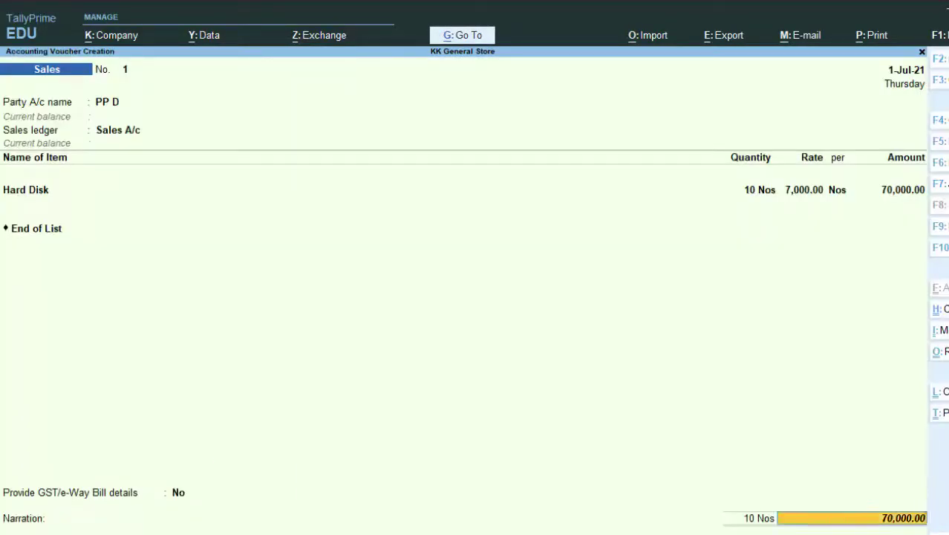
pyautogui.press('Return')
pyautogui.press('Return')
pyautogui.press('Return')
pyautogui.press('Return')
pyautogui.press('Return')
pyautogui.press('Return')
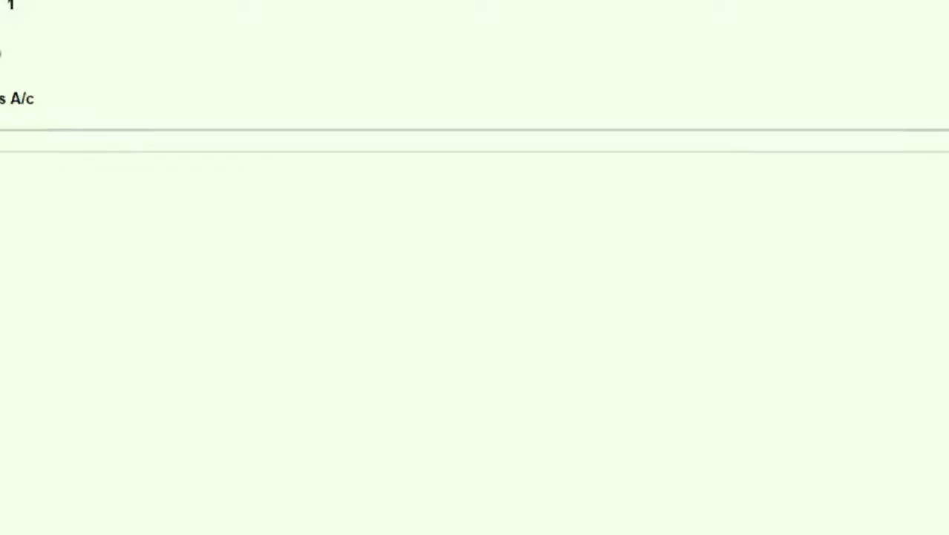
pyautogui.press('Return')
pyautogui.press('Return')
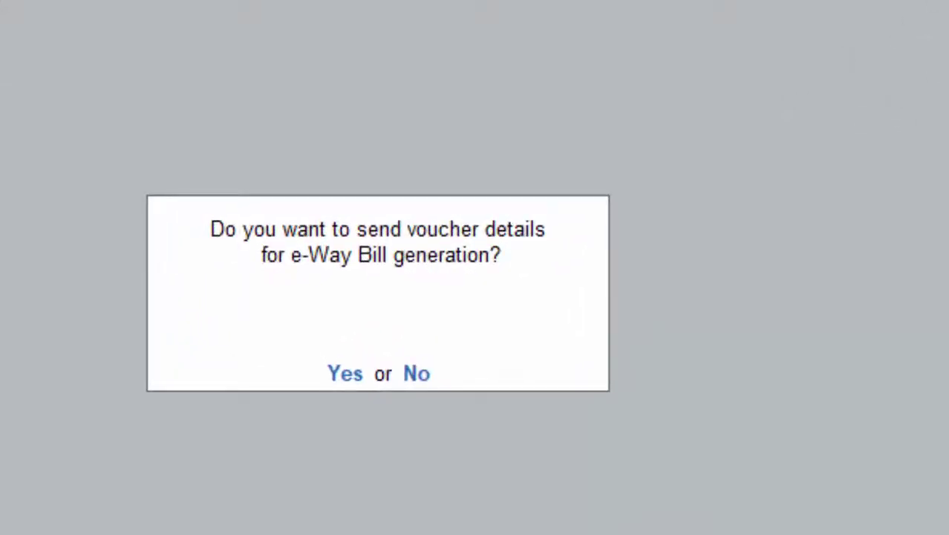
pyautogui.press('n')
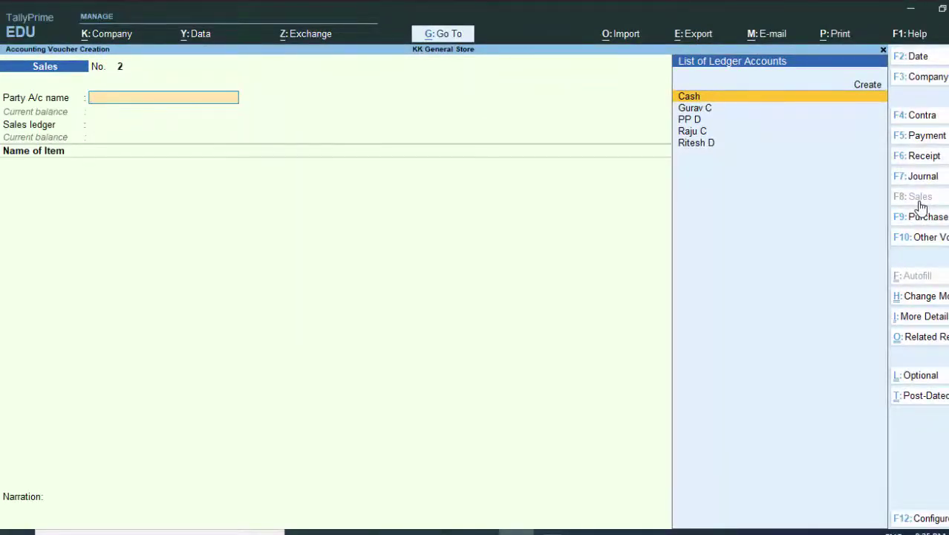
# Step: Quit voucher entry and open the Day Book showing the 70,000.00 sale
pyautogui.press('Escape')
pyautogui.press('y')
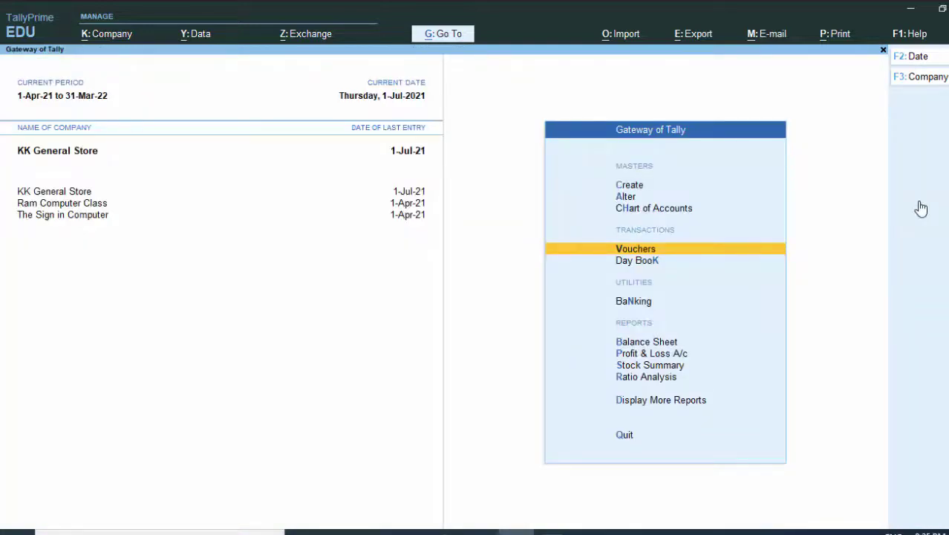
pyautogui.press('d')
pyautogui.press('y')
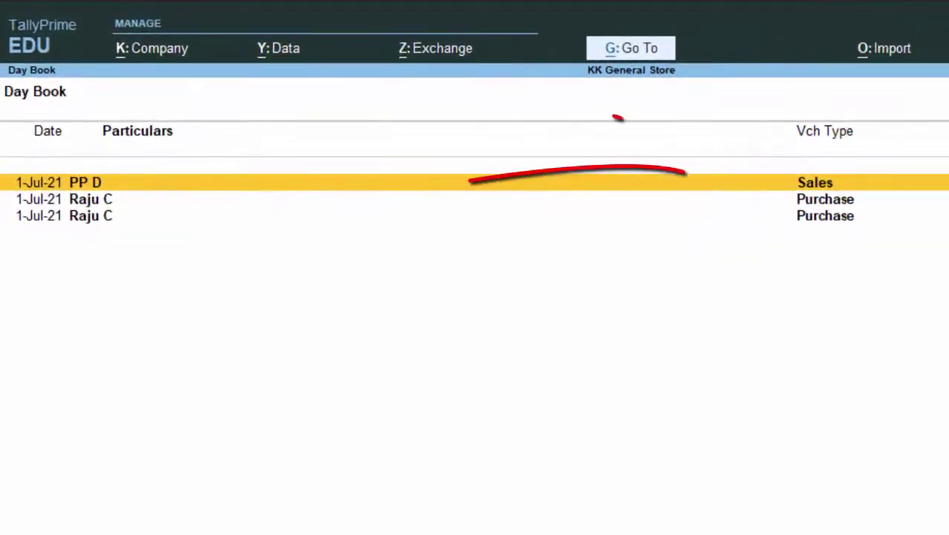
# Step: Change the Day Book period to 1-4-2021 through 1-9-21
pyautogui.hotkey('alt', 'F2')
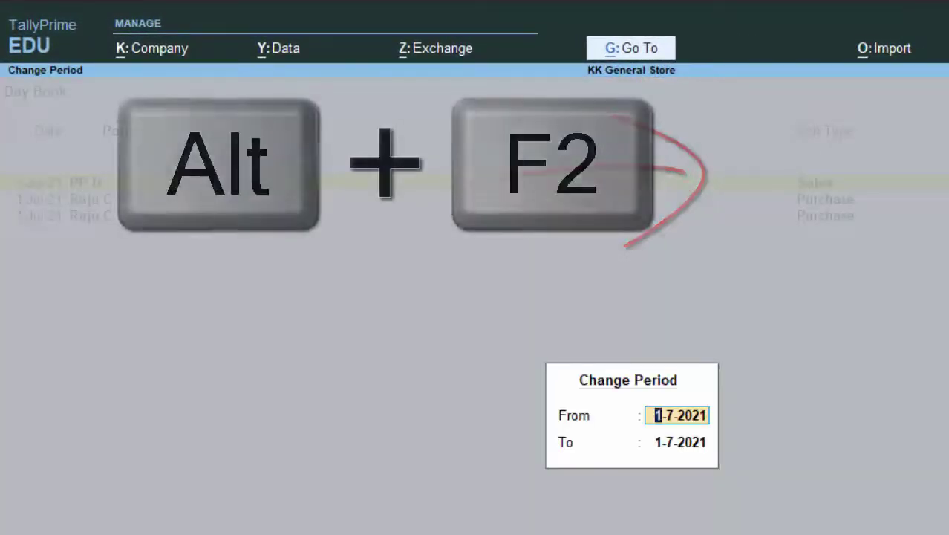
pyautogui.write('1-')
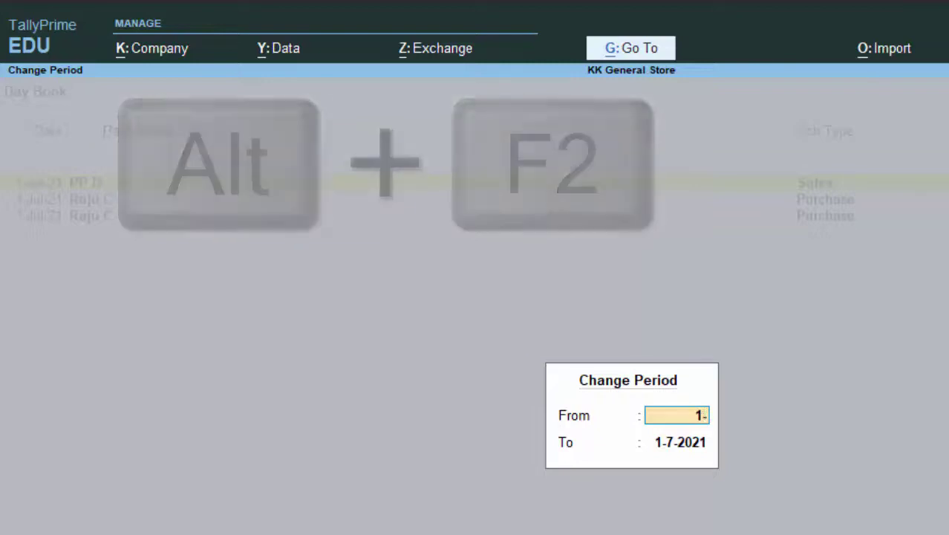
pyautogui.write('4')
pyautogui.write('-2021')
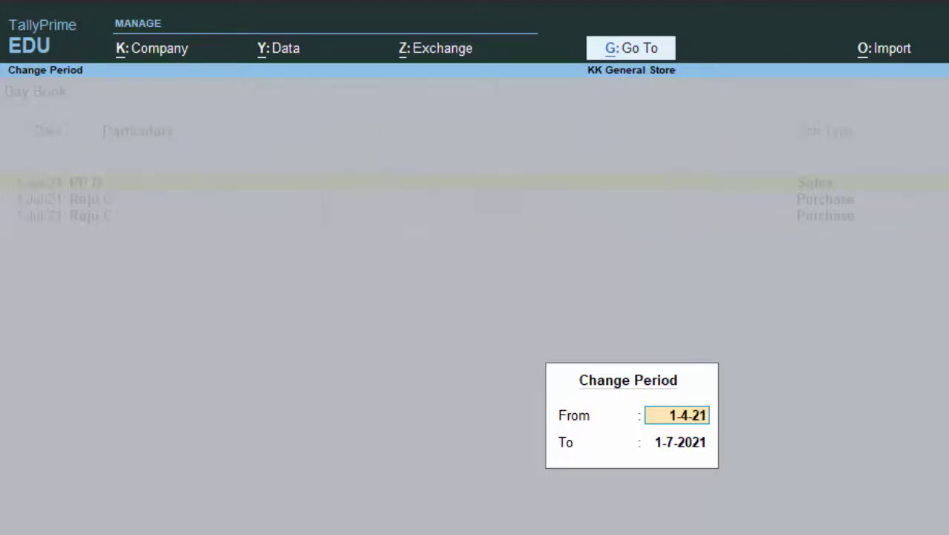
pyautogui.press('Return')
pyautogui.write('1')
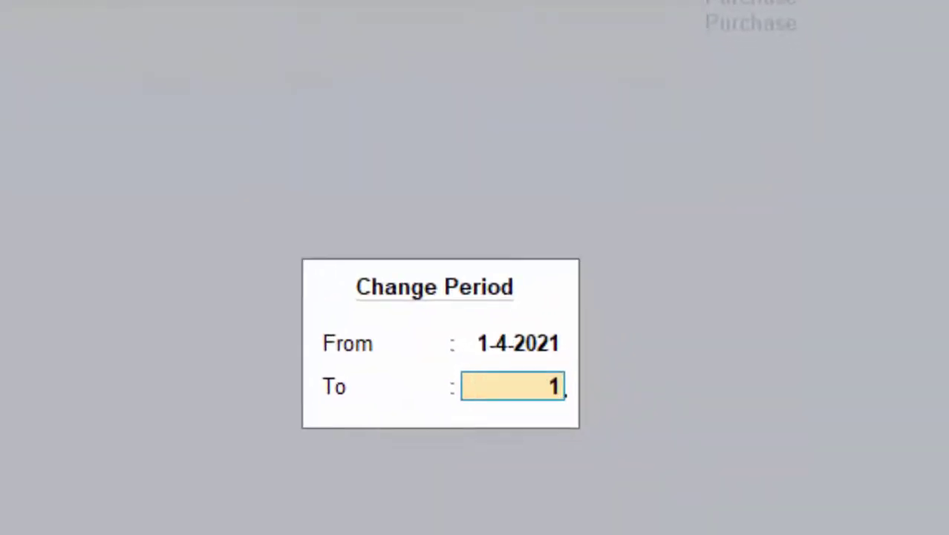
pyautogui.write('-9-')
pyautogui.write('21')
pyautogui.press('Return')
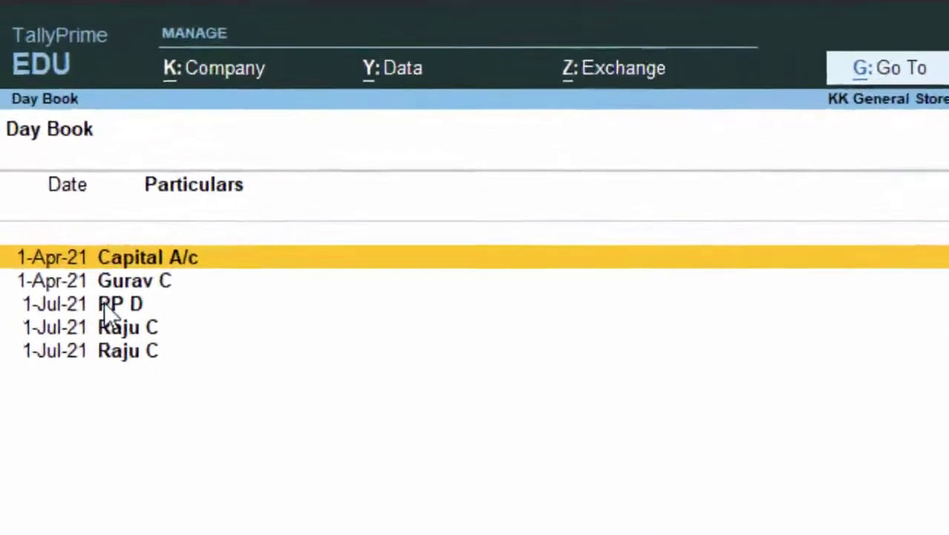
# Step: Open the PP D sales voucher from the Day Book, then return to the list
pyautogui.click(104, 306)
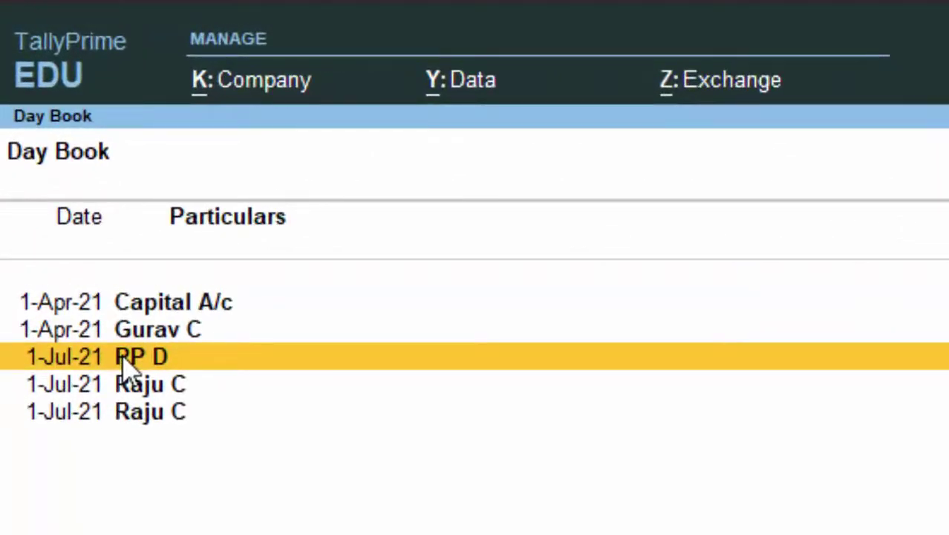
pyautogui.doubleClick(123, 360)
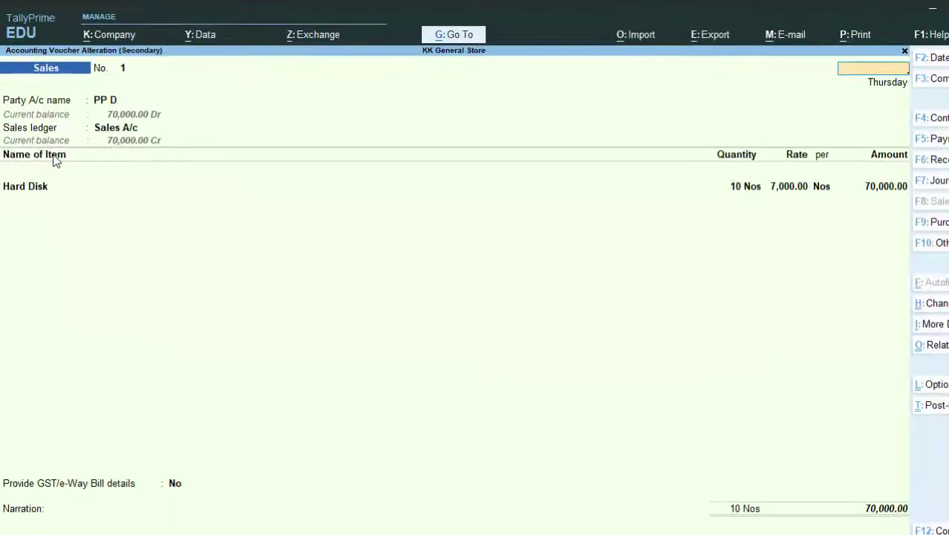
pyautogui.press('Escape')
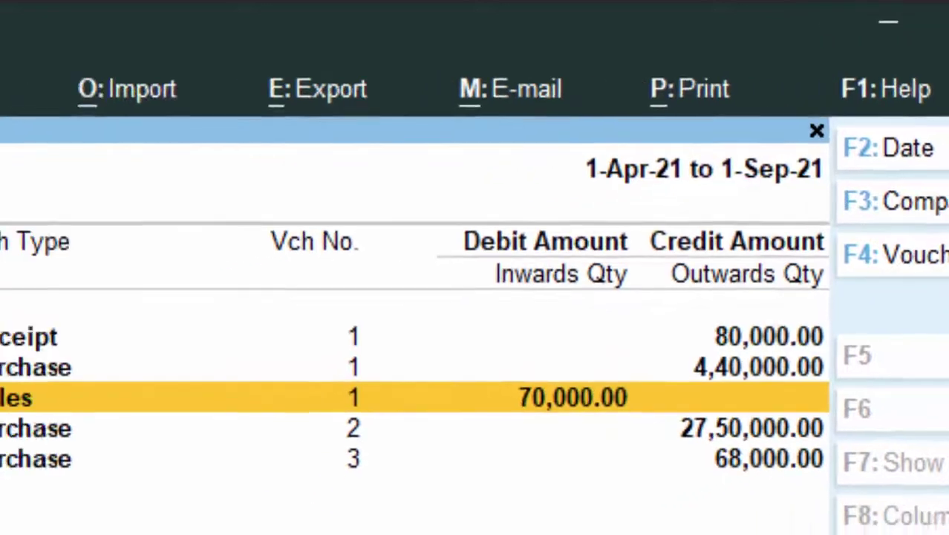
# Step: Filter the Day Book to Purchase vouchers, then close that list
pyautogui.press('F4')
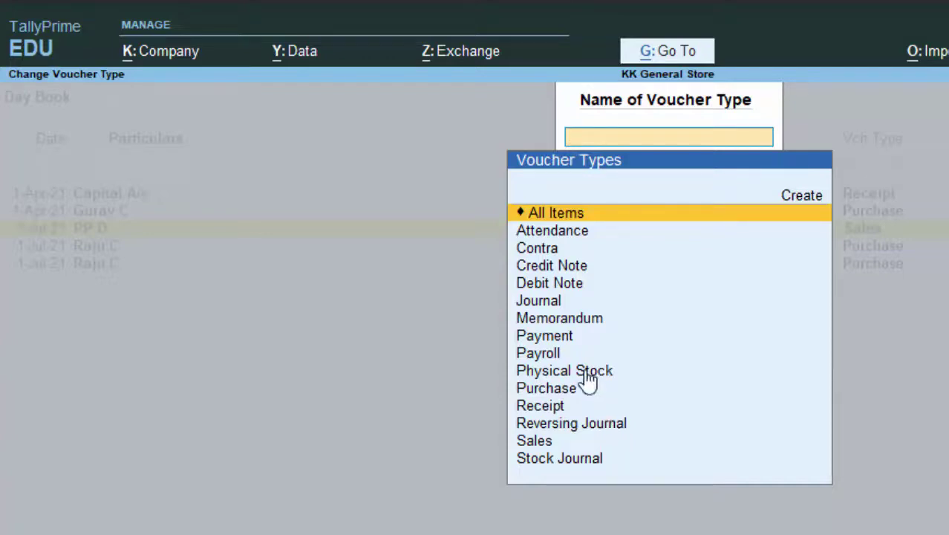
pyautogui.press('Down')
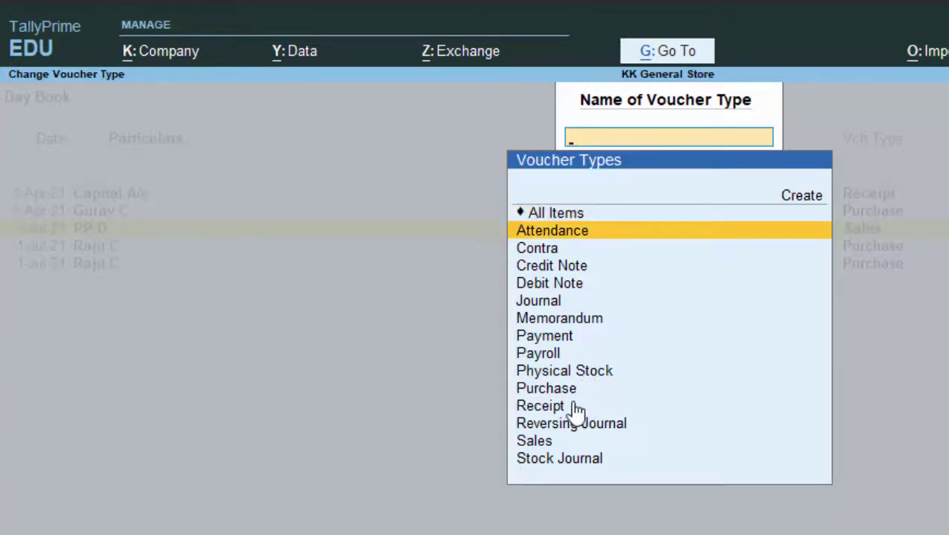
pyautogui.click(552, 391)
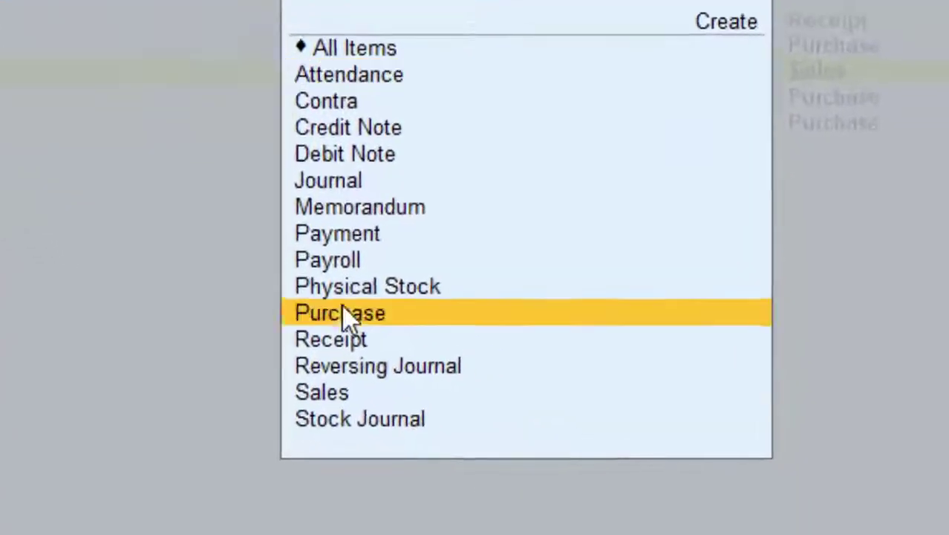
pyautogui.click(381, 296)
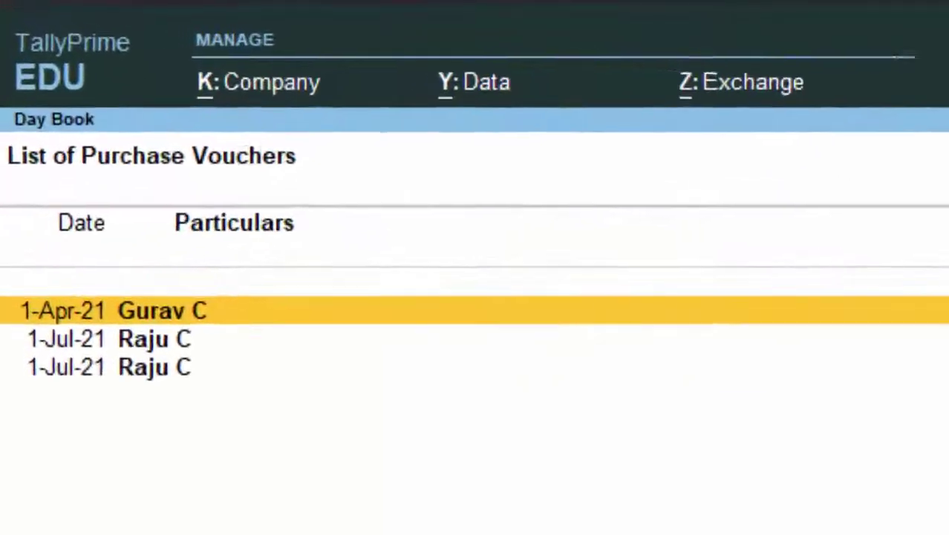
pyautogui.press('Escape')
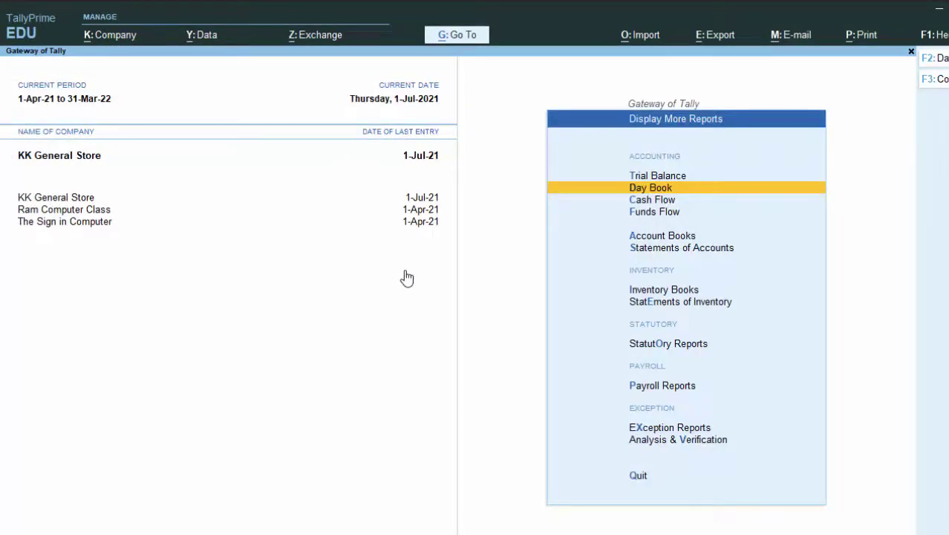
# Step: Filter the Day Book to Sales vouchers, then go back to Gateway of Tally
pyautogui.press('Return')
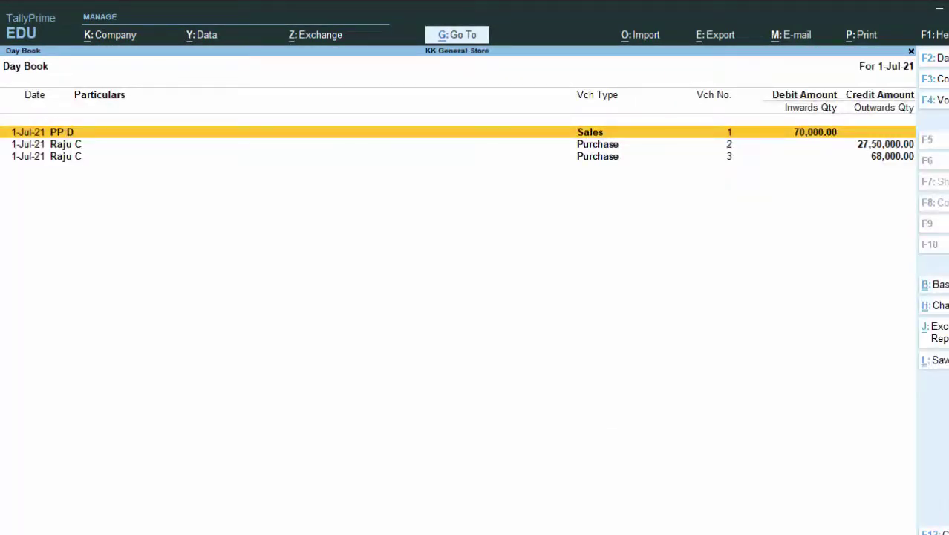
pyautogui.click(932, 99)
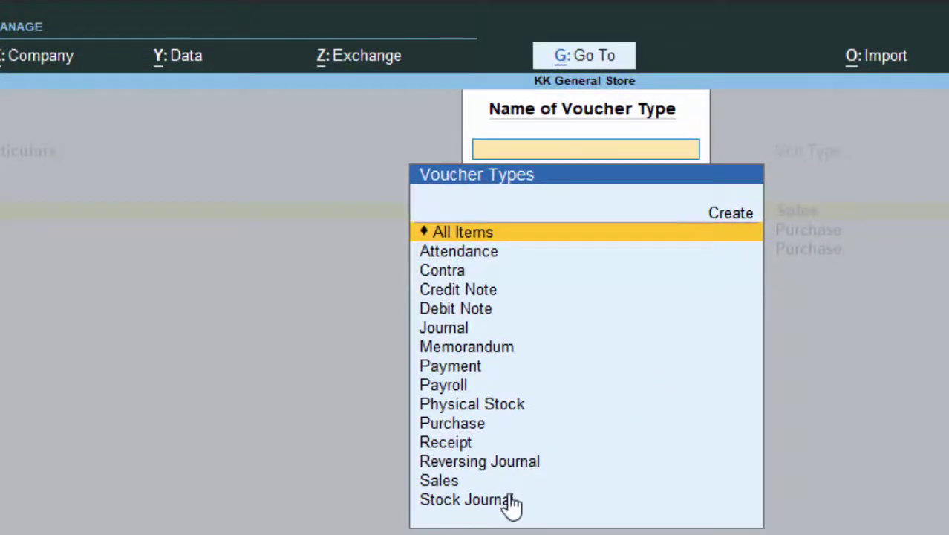
pyautogui.click(438, 481)
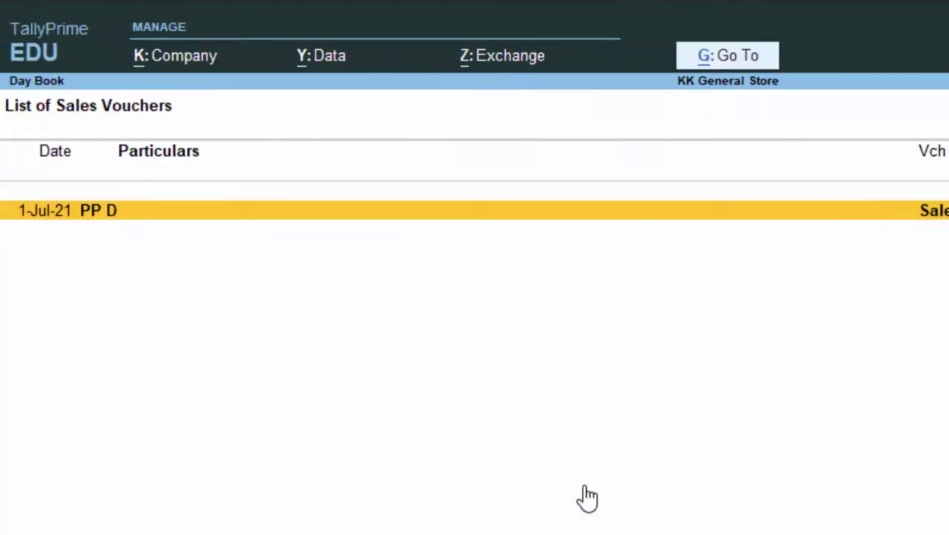
pyautogui.press('Escape')
pyautogui.press('Escape')
pyautogui.press('Escape')
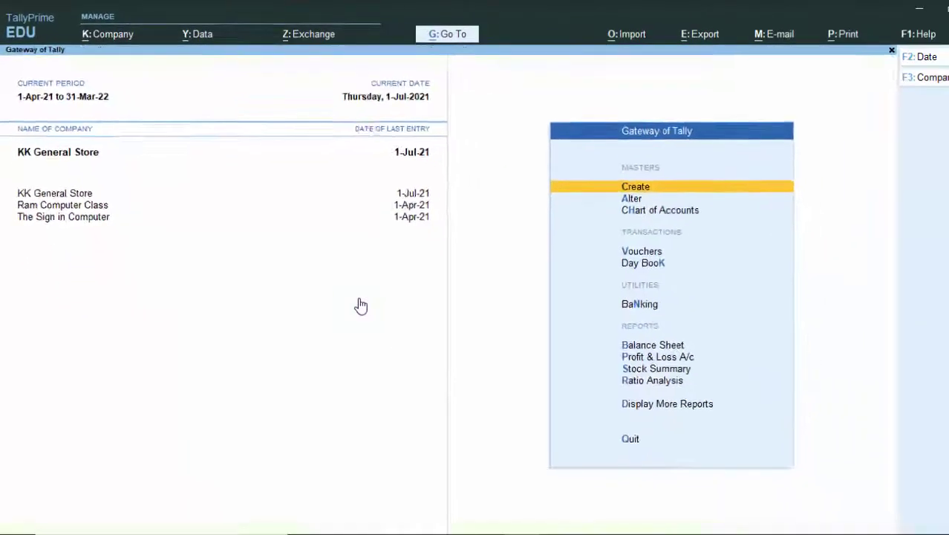
# Step: Start sales voucher No. 2 with party Cash and GST registration type Regular
pyautogui.press('v')
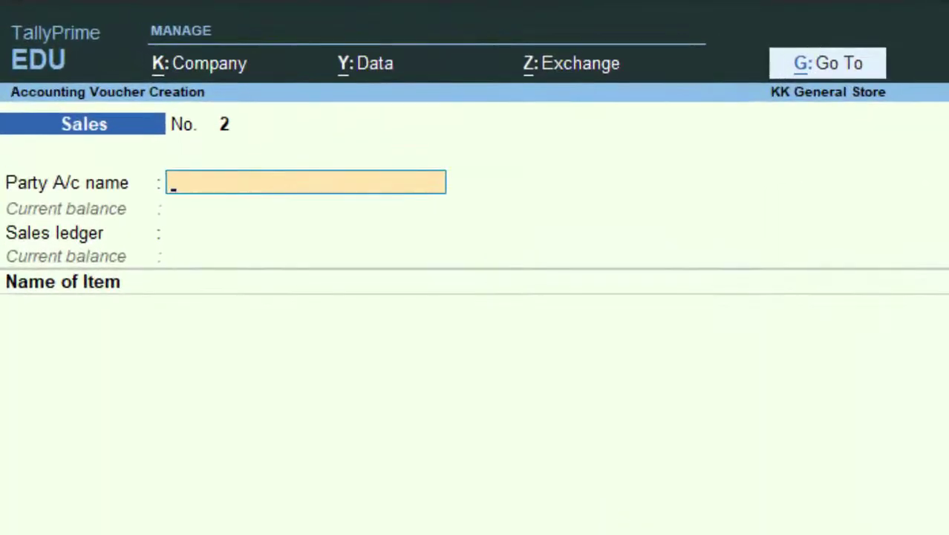
pyautogui.press('Return')
pyautogui.press('Return')
pyautogui.press('Return')
pyautogui.press('Return')
pyautogui.press('Return')
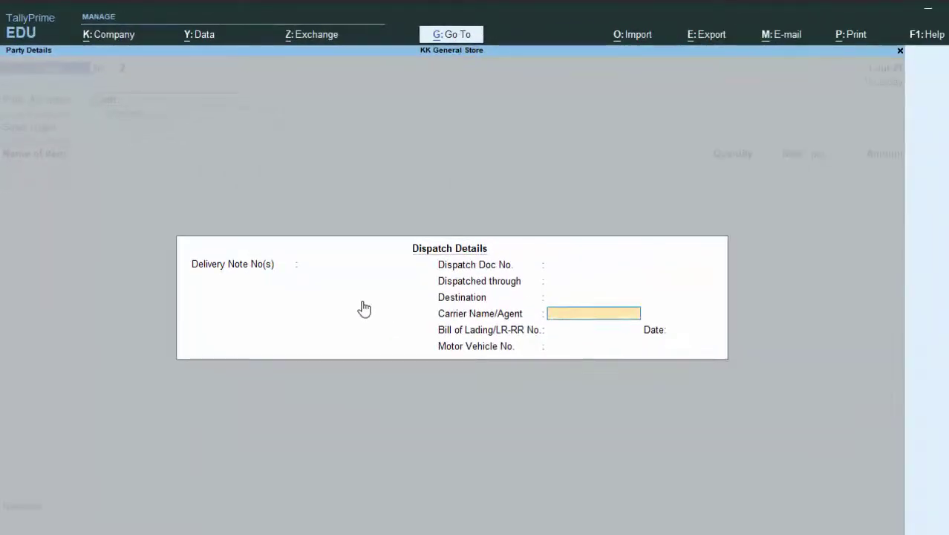
pyautogui.press('Return')
pyautogui.press('Return')
pyautogui.press('Return')
pyautogui.press('Return')
pyautogui.press('Return')
pyautogui.press('Return')
pyautogui.press('Return')
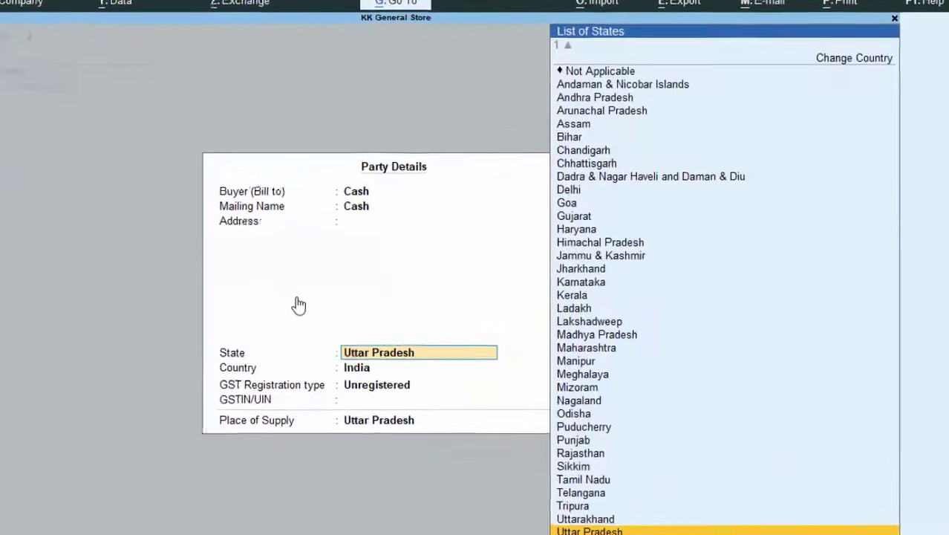
pyautogui.press('Return')
pyautogui.press('Return')
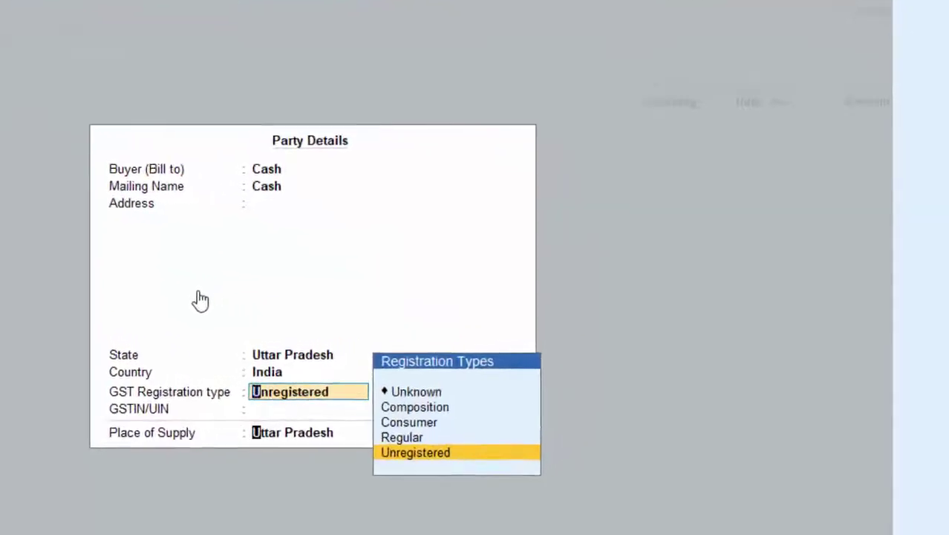
pyautogui.press('Return')
pyautogui.press('BackSpace')
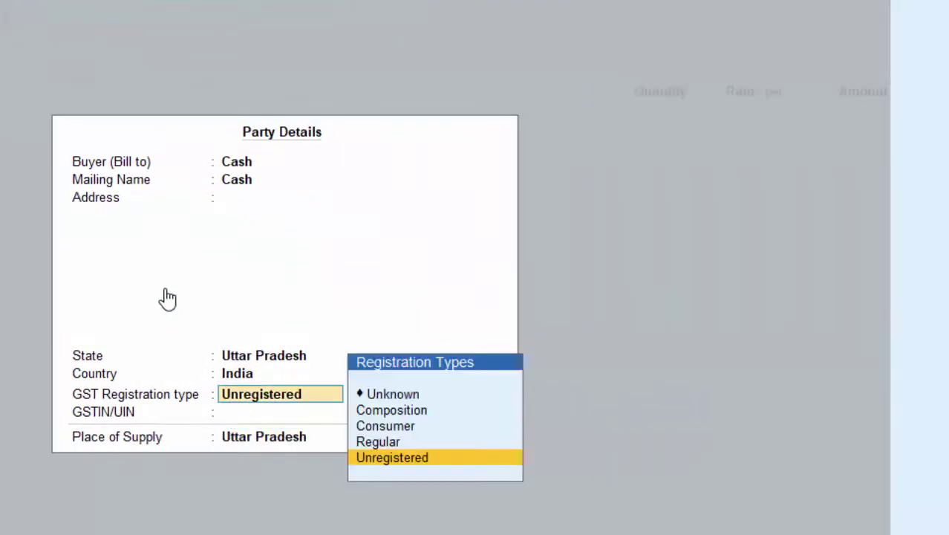
pyautogui.press('Up')
pyautogui.press('Return')
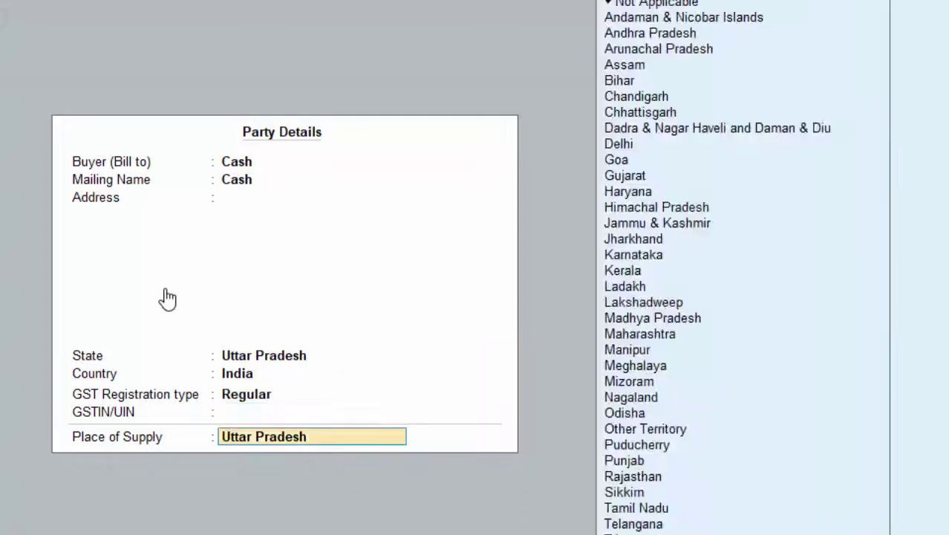
pyautogui.press('Return')
pyautogui.press('Return')
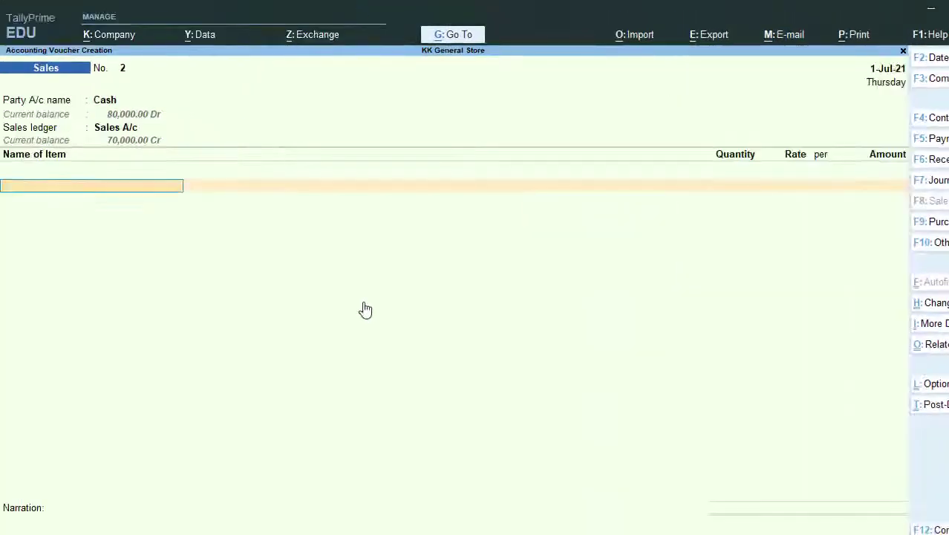
# Step: Add Desktop, 5 Nos at 55,000, totalling 2,75,000
pyautogui.write('k')
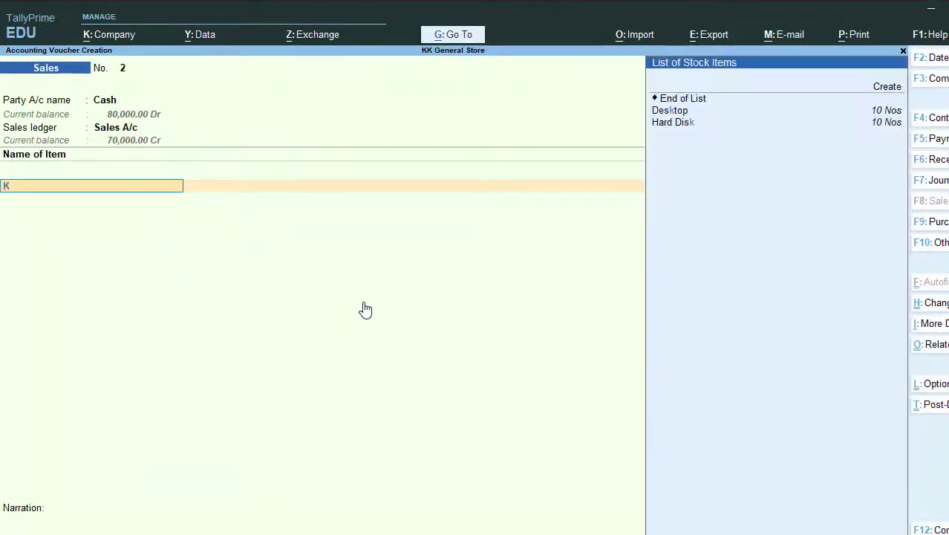
pyautogui.press('Up')
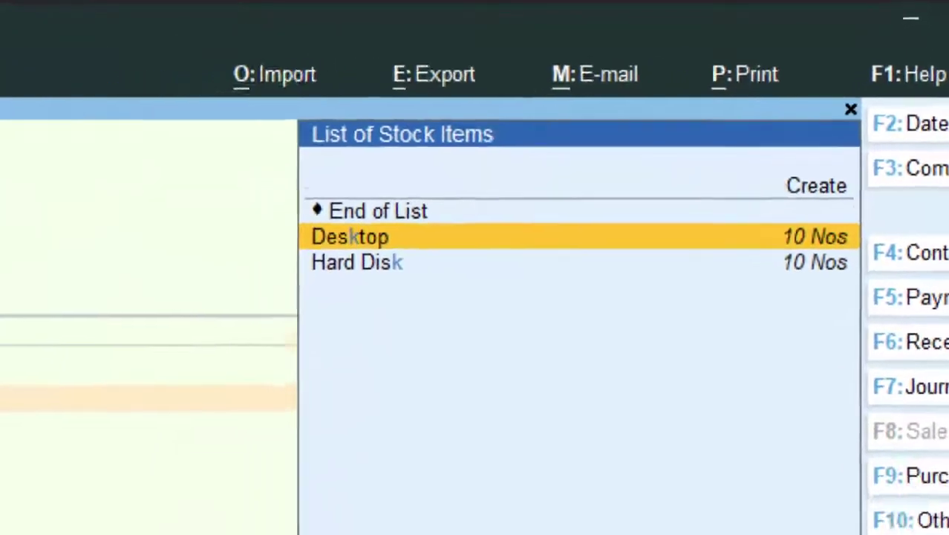
pyautogui.press('Return')
pyautogui.write('5')
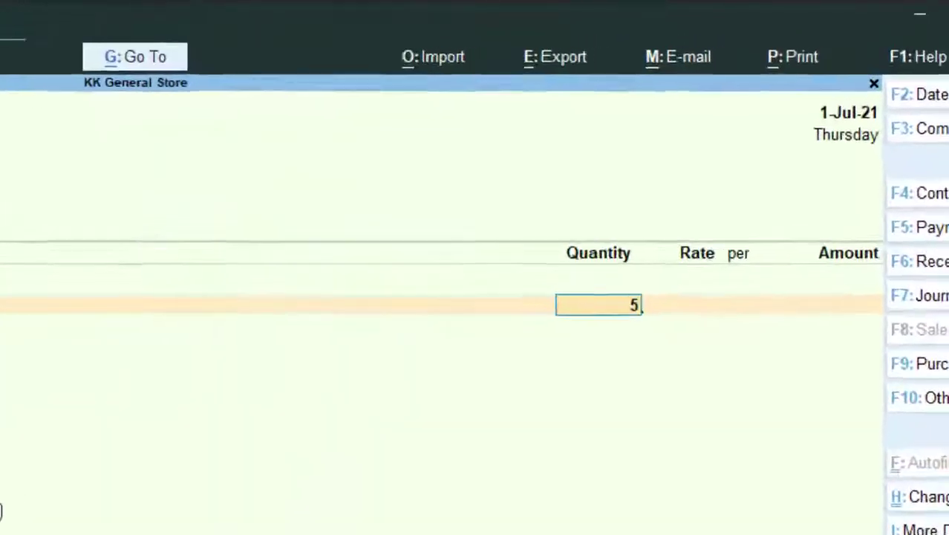
pyautogui.press('Return')
pyautogui.write('55000')
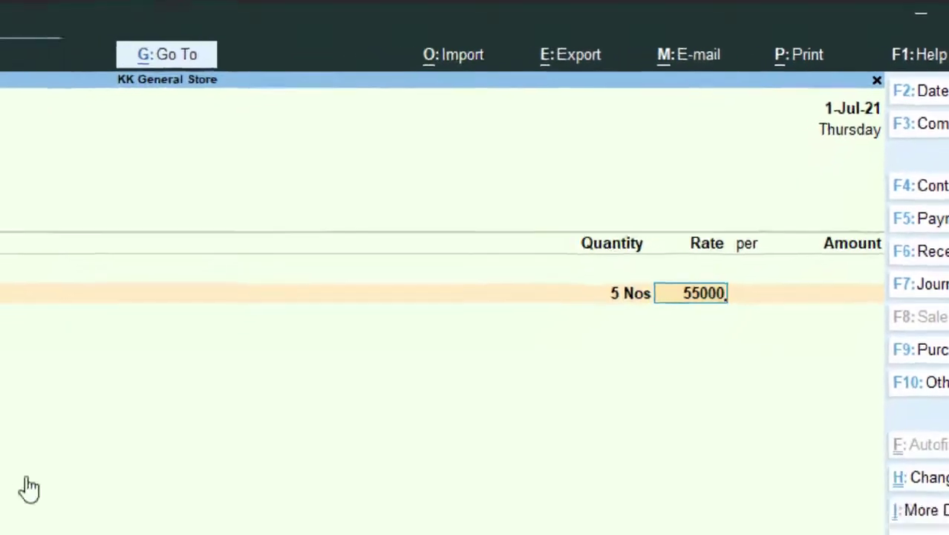
pyautogui.press('Return')
pyautogui.press('Return')
pyautogui.press('Return')
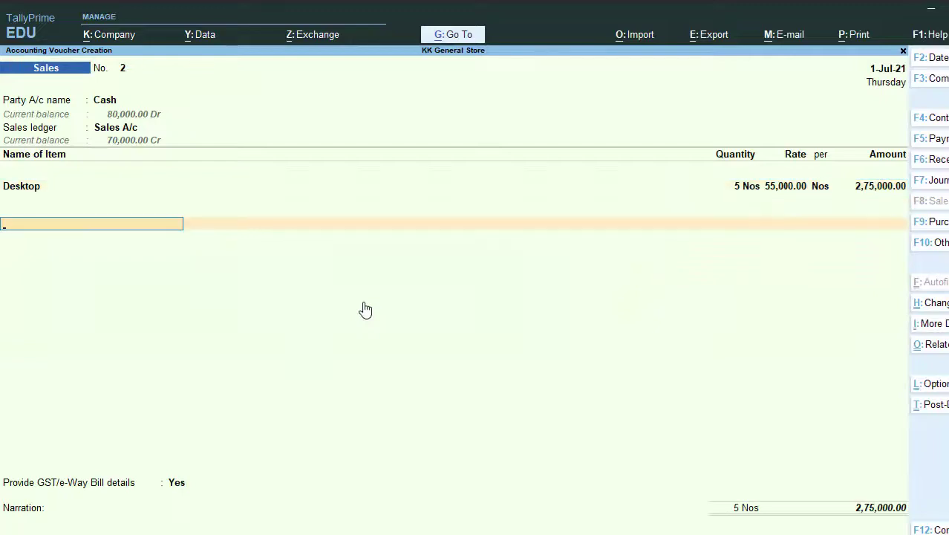
pyautogui.press('Return')
# Step: Save the voucher with no e-Way Bill details and leave voucher entry
pyautogui.press('Down')
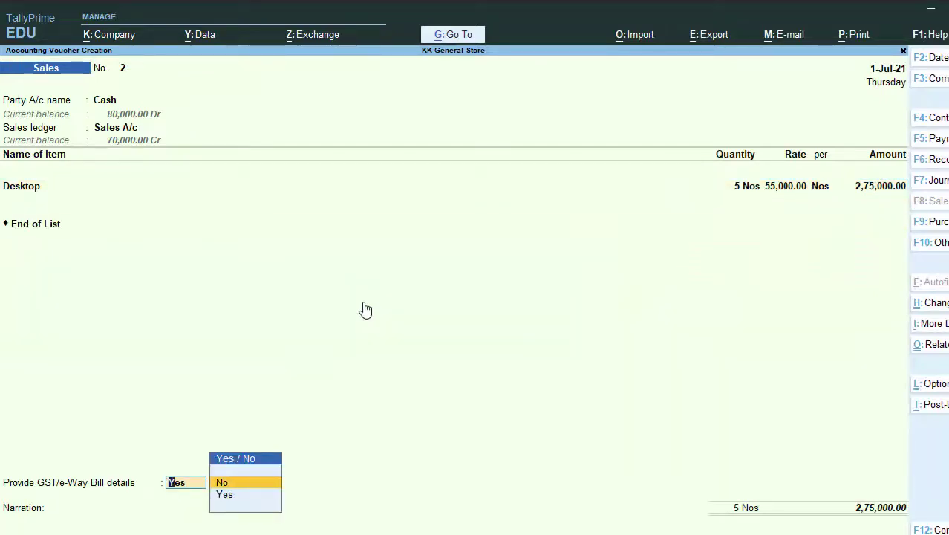
pyautogui.press('Return')
pyautogui.press('Return')
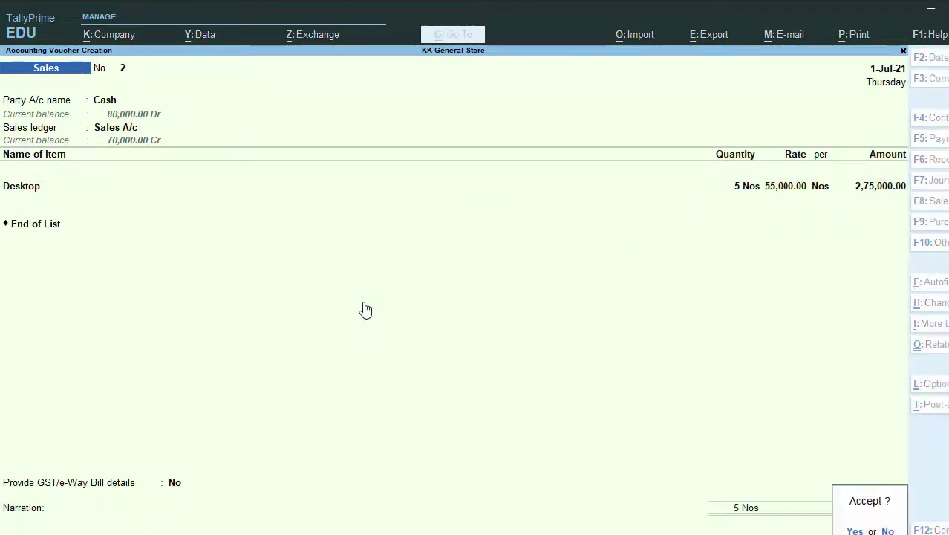
pyautogui.press('Return')
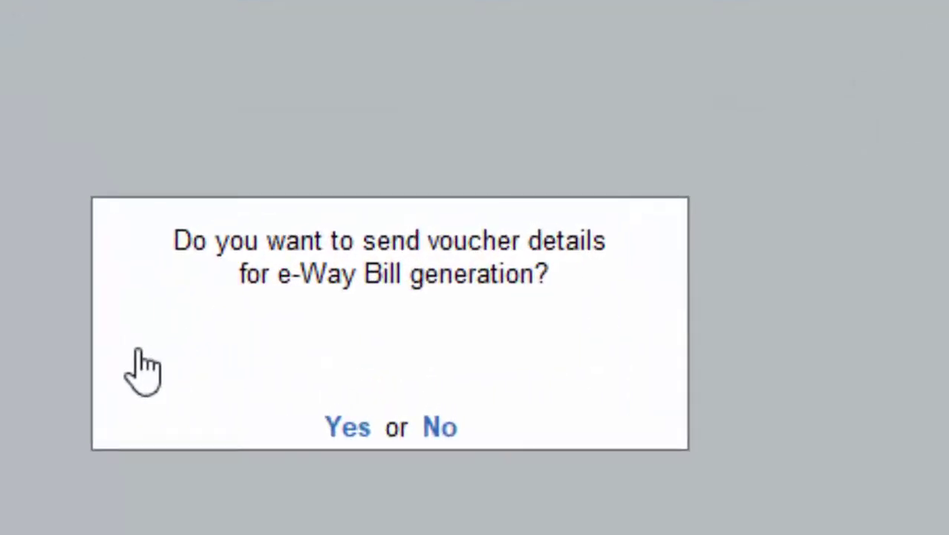
pyautogui.press('n')
pyautogui.press('Escape')
# Step: Open the Day Book filtered to Sales vouchers and open the PP D hard-disk voucher
pyautogui.press('Return')
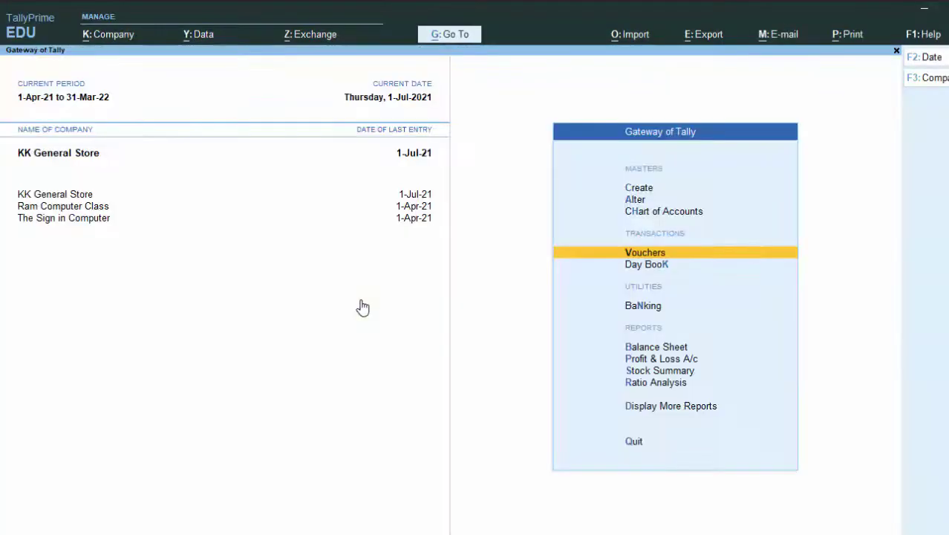
pyautogui.press('d')
pyautogui.press('d')
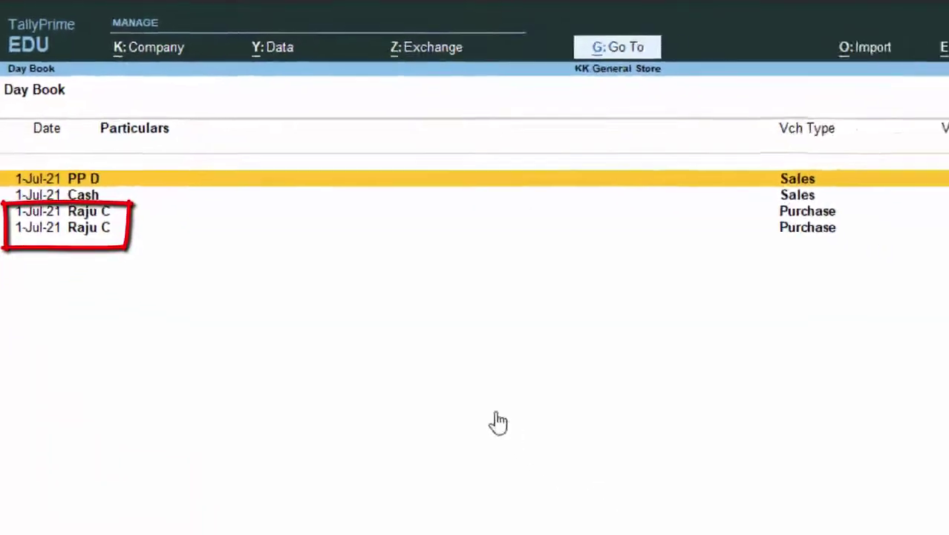
pyautogui.press('F4')
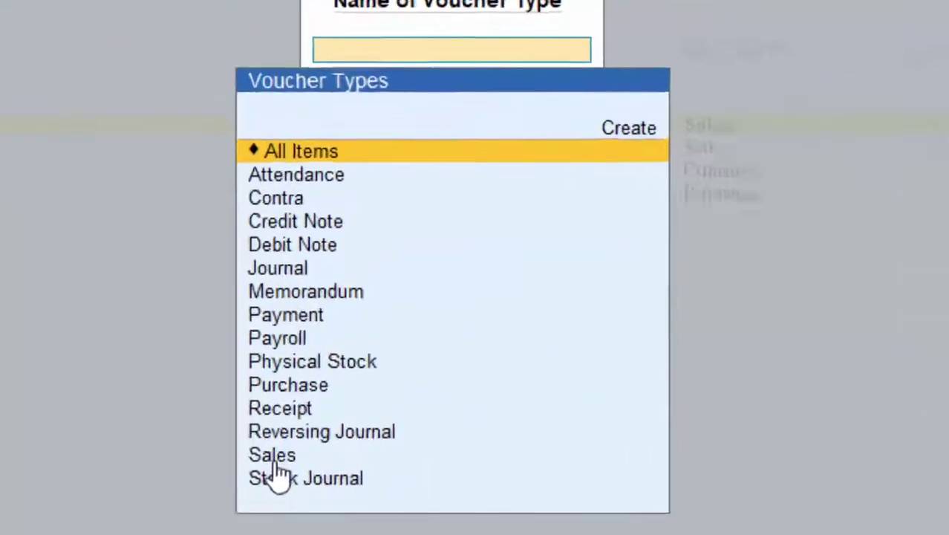
pyautogui.press('Down')
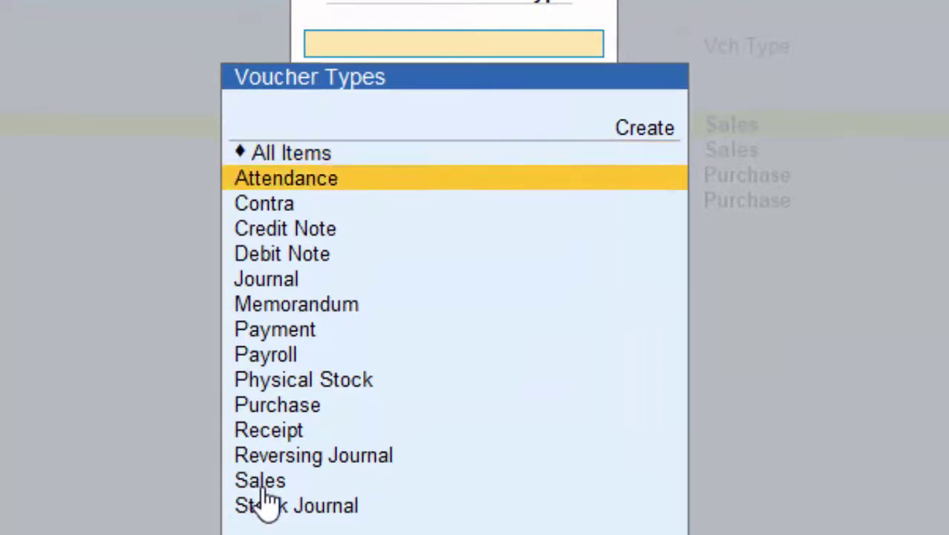
pyautogui.press('Down')
pyautogui.press('Down')
pyautogui.press('Down')
pyautogui.press('Down')
pyautogui.press('Down')
pyautogui.press('Down')
pyautogui.press('Down')
pyautogui.press('Down')
pyautogui.press('Down')
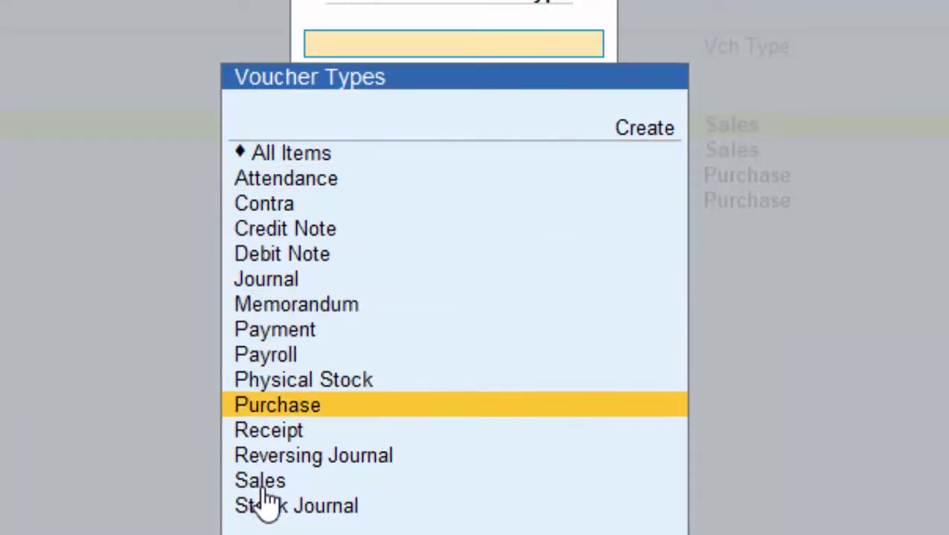
pyautogui.press('Down')
pyautogui.press('Down')
pyautogui.press('Down')
pyautogui.press('Return')
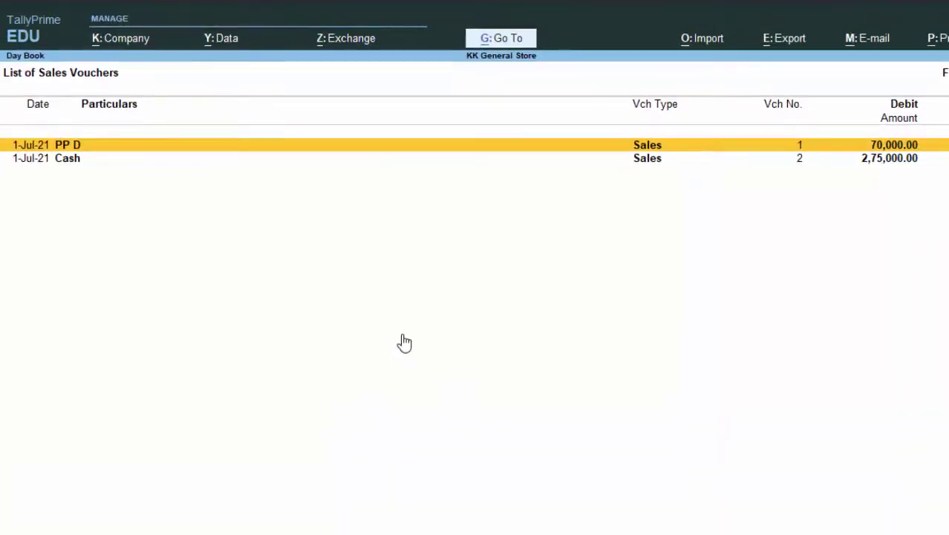
pyautogui.press('Return')
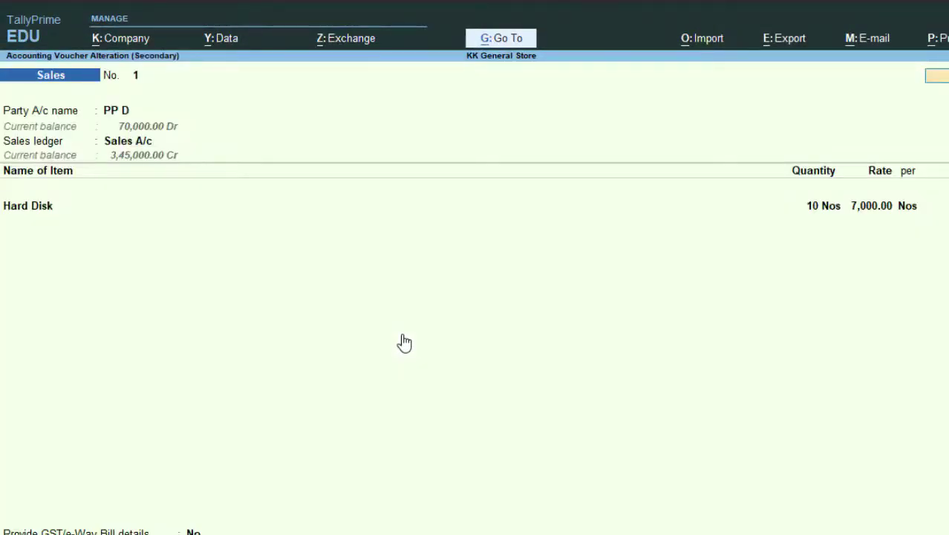
# Step: Preview Sales voucher No. 1's invoice (Hard Disk, 10 Nos, 70,000.00) and zoom in
pyautogui.hotkey('alt', 'p')
pyautogui.press('Return')
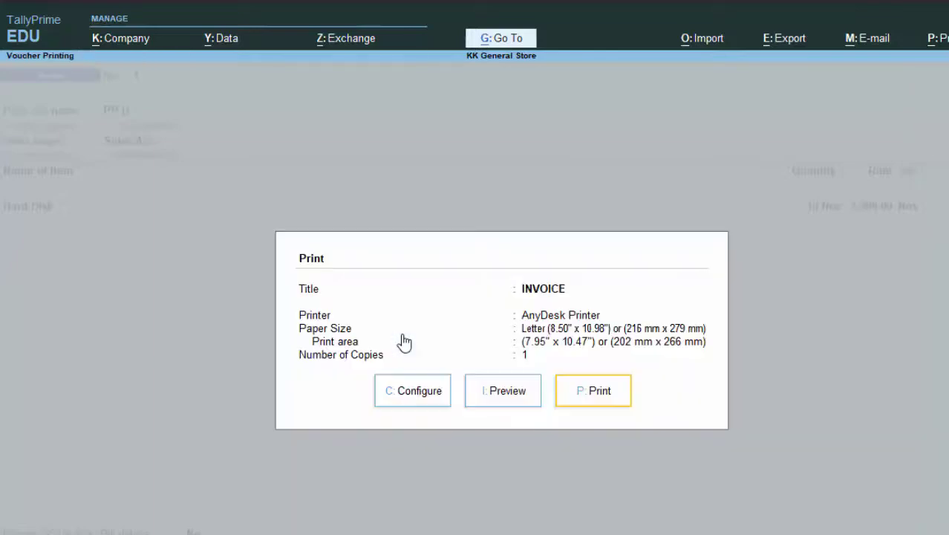
pyautogui.click(508, 394)
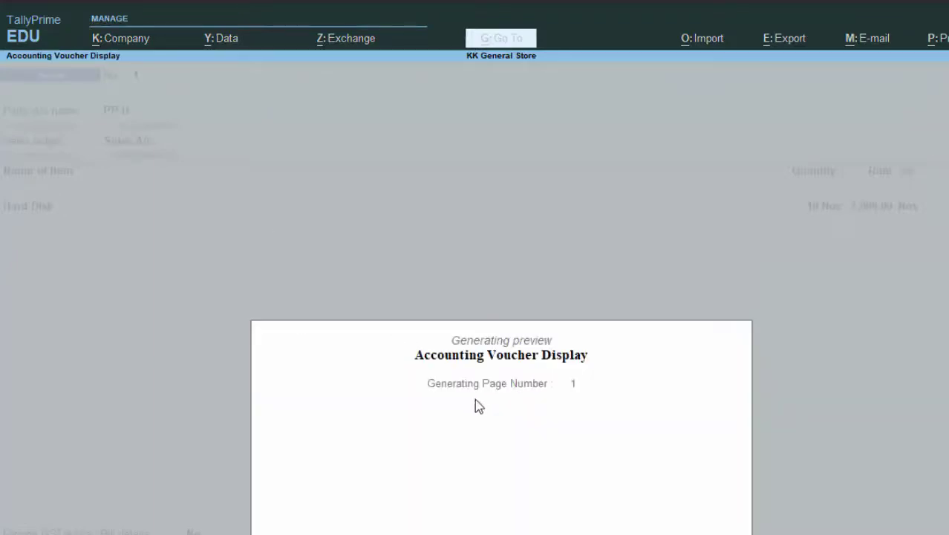
pyautogui.press('z')
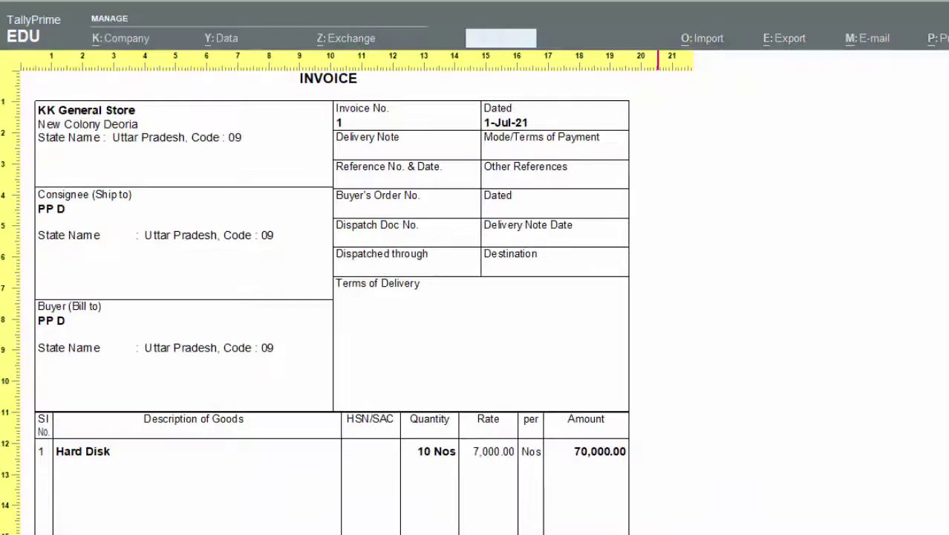